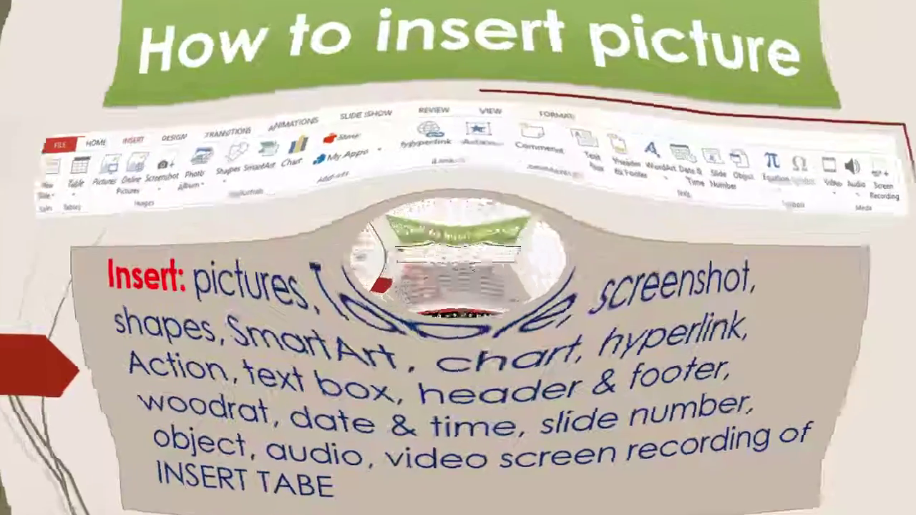
# Step: Open slide 2, titled 'Book', in the editing view
pyautogui.click(74, 198)
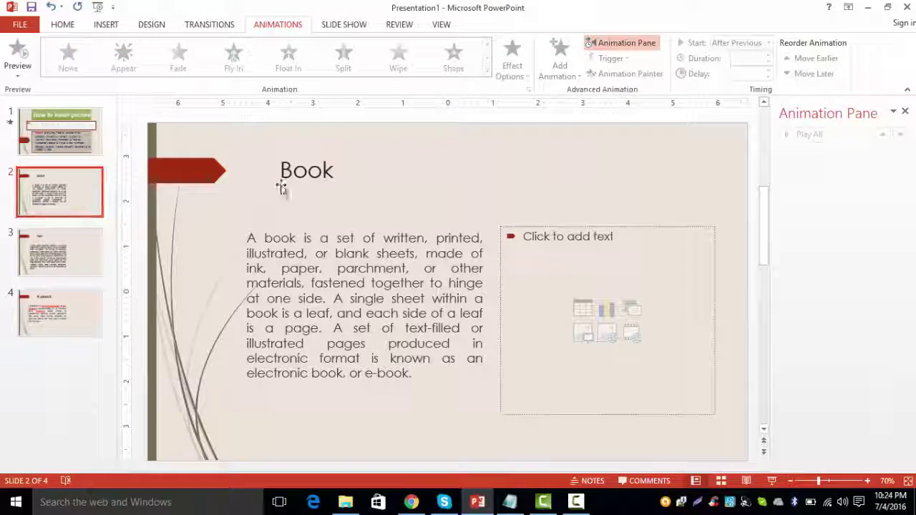
# Step: Give the Book title box a brown quick style, middle vertical alignment and a larger font
pyautogui.click(313, 164)
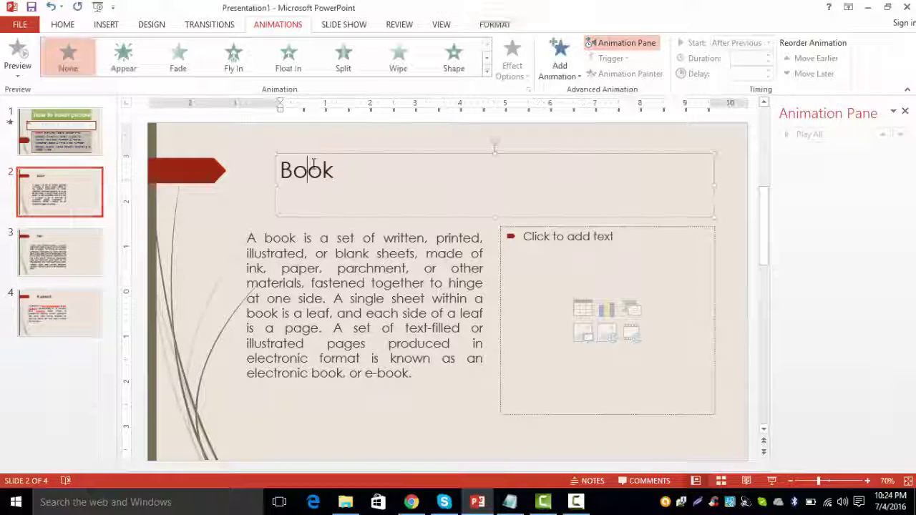
pyautogui.click(349, 152)
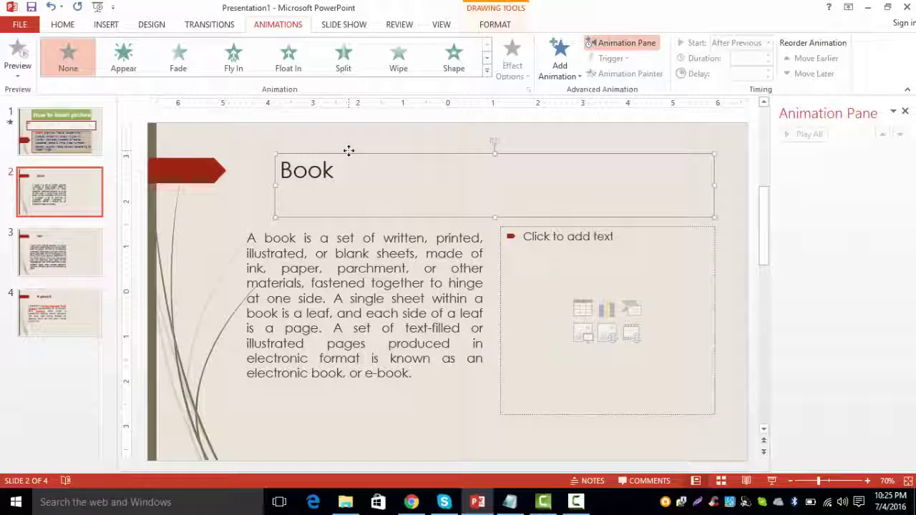
pyautogui.click(62, 25)
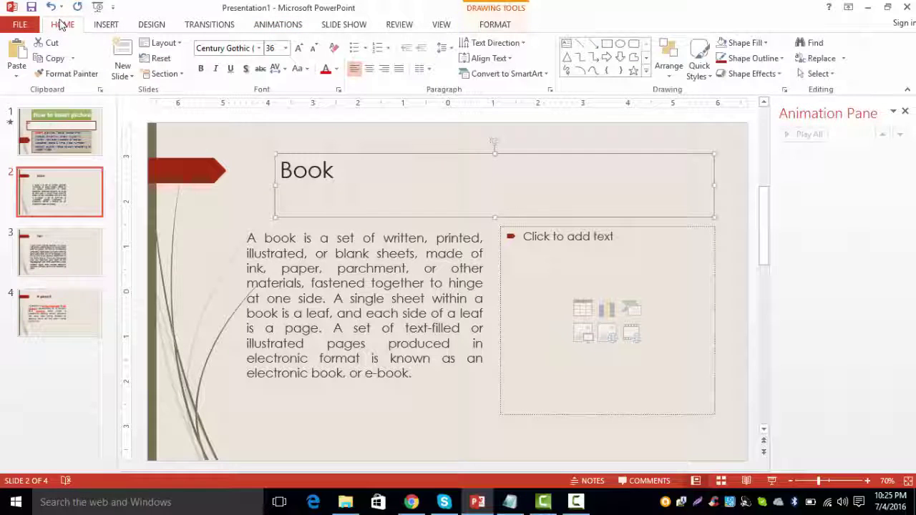
pyautogui.click(709, 79)
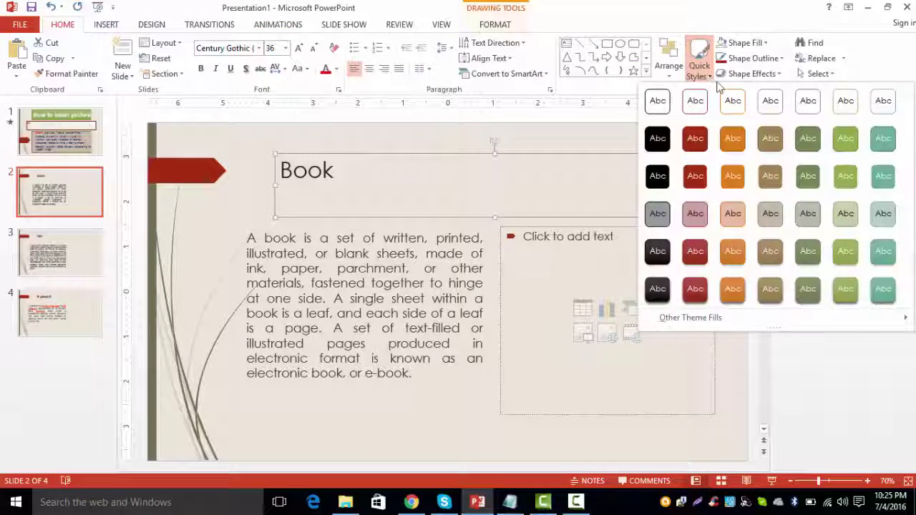
pyautogui.click(772, 147)
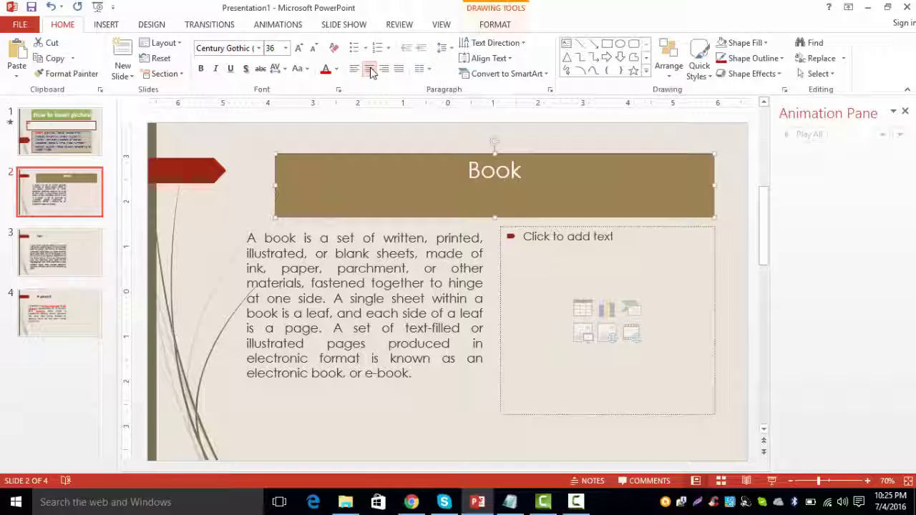
pyautogui.click(480, 59)
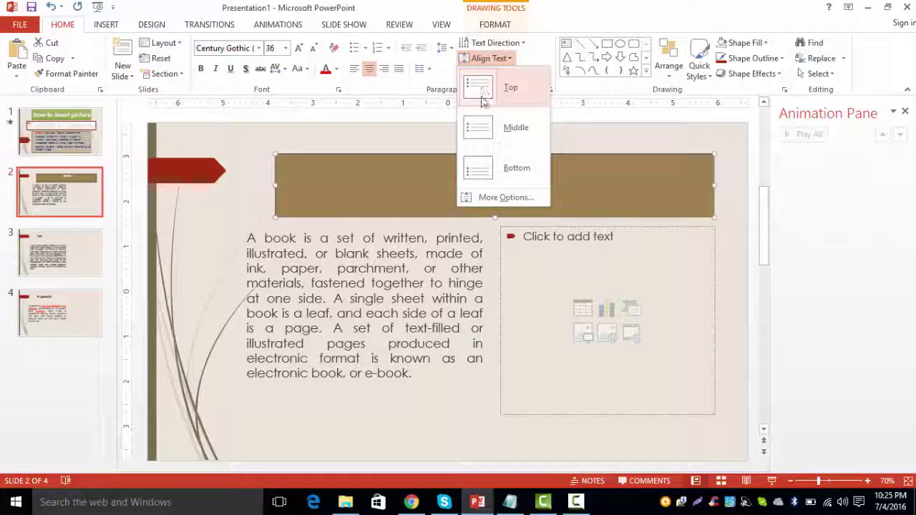
pyautogui.click(477, 125)
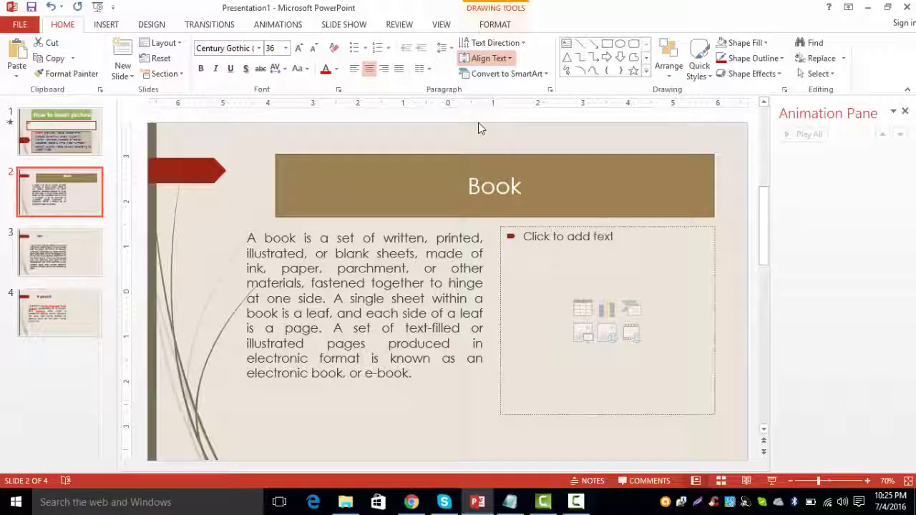
pyautogui.click(299, 48)
pyautogui.click(299, 49)
pyautogui.click(299, 49)
pyautogui.click(299, 49)
pyautogui.click(299, 48)
pyautogui.click(299, 49)
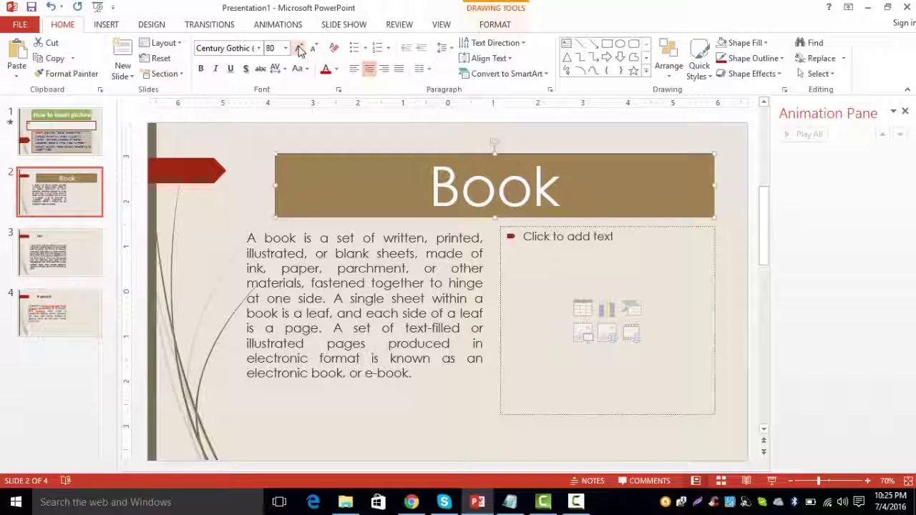
# Step: Apply a pale green quick style to the Book body text box
pyautogui.click(334, 259)
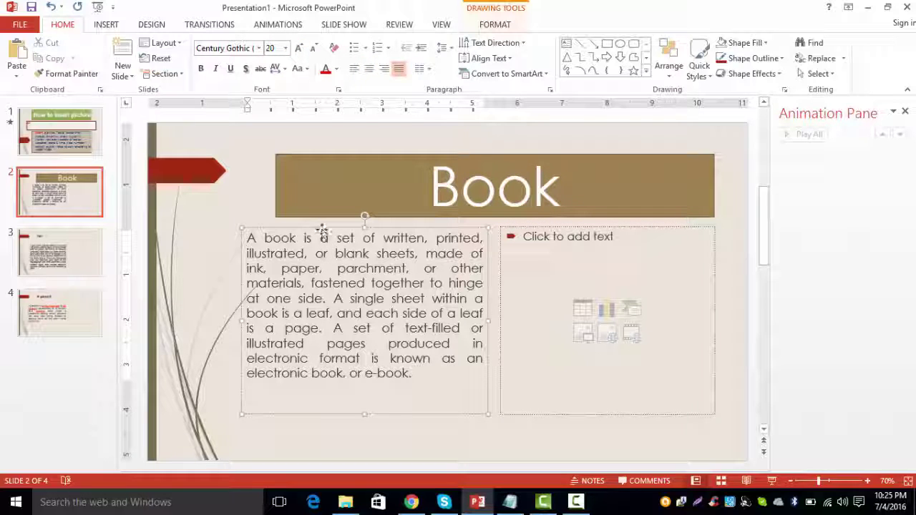
pyautogui.click(321, 229)
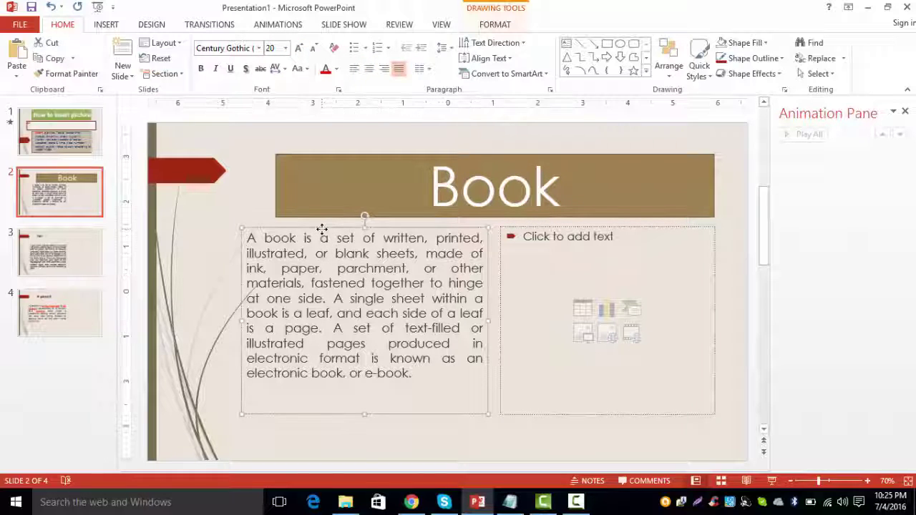
pyautogui.click(704, 78)
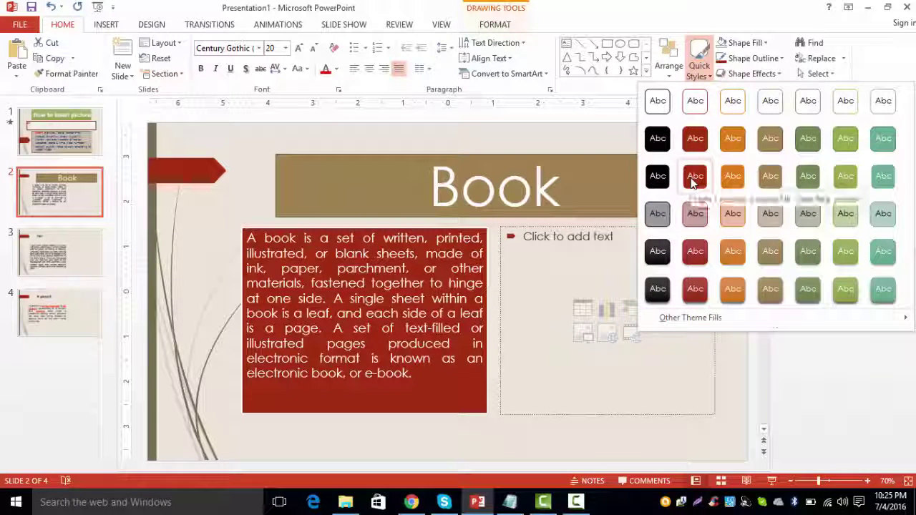
pyautogui.click(861, 225)
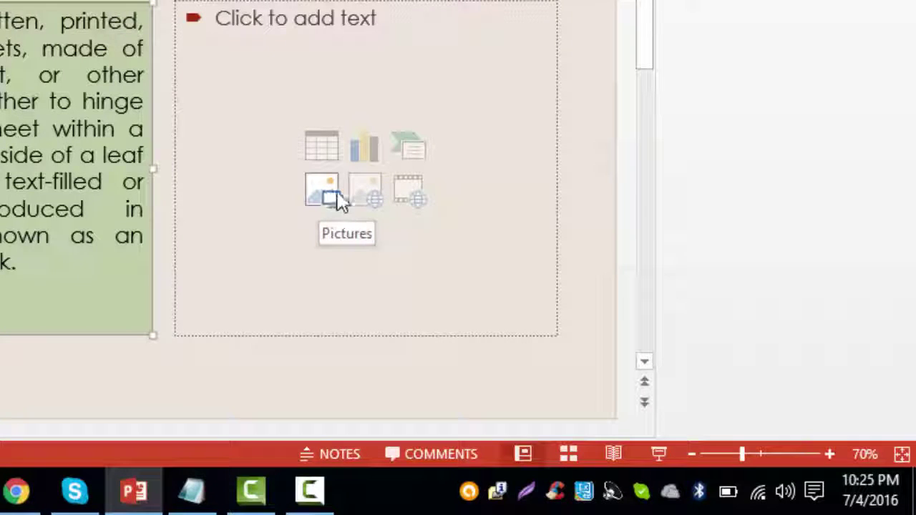
# Step: Put Book-stack into the placeholder, then delete both the picture and the empty placeholder
pyautogui.click(331, 201)
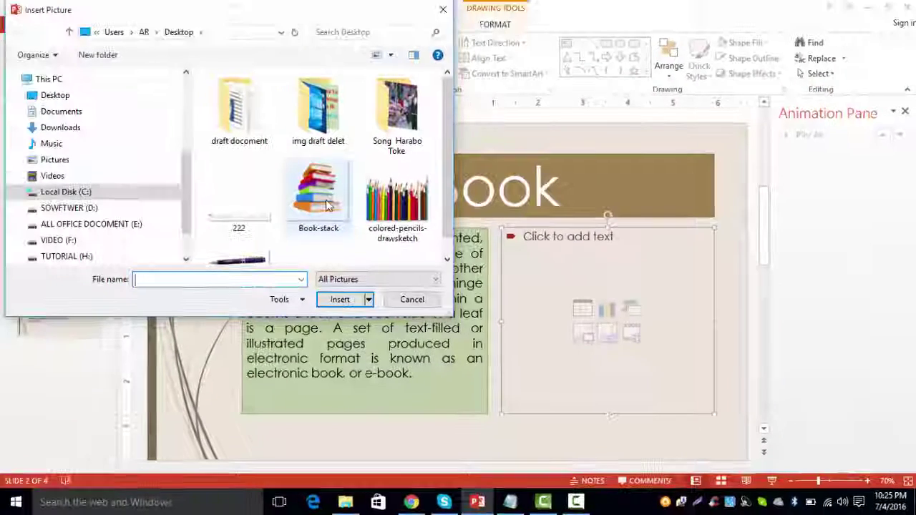
pyautogui.click(327, 206)
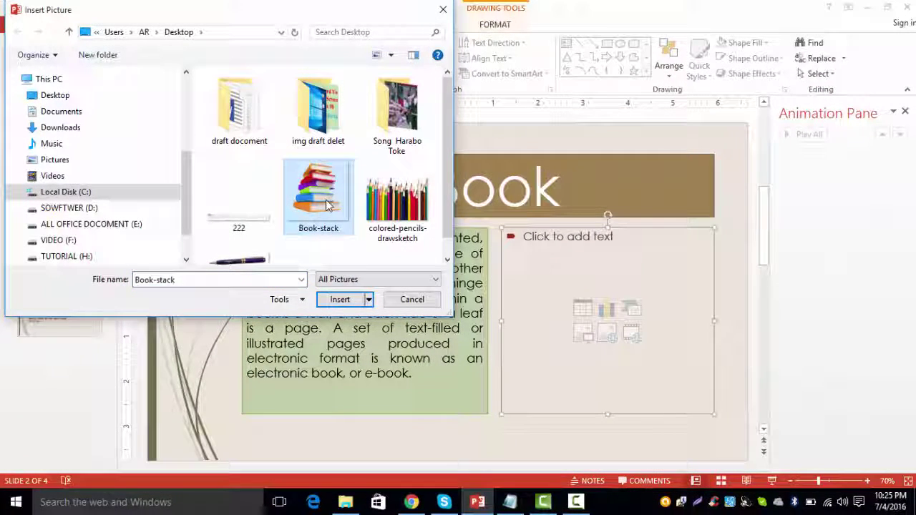
pyautogui.click(343, 300)
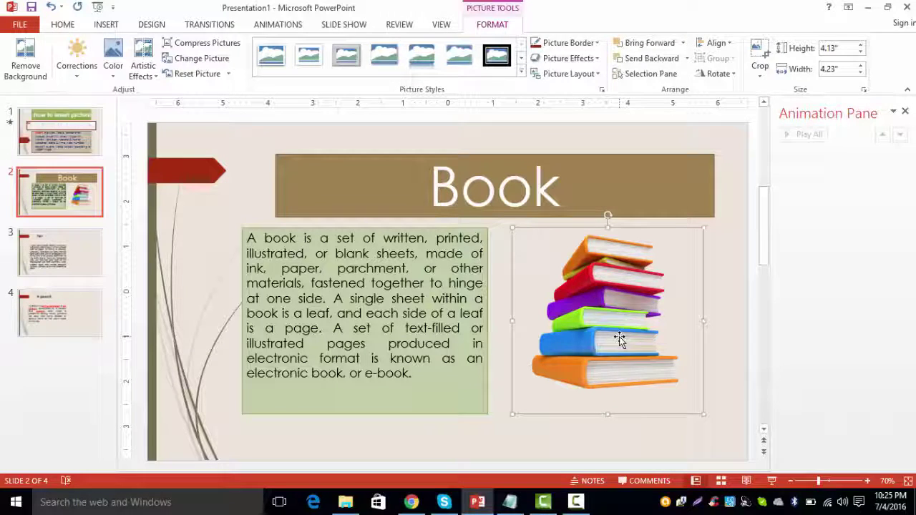
pyautogui.press('Delete')
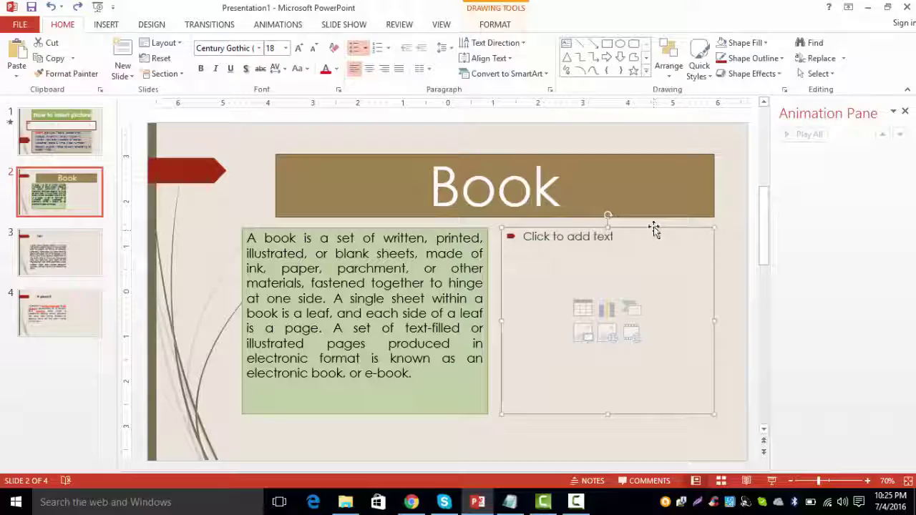
pyautogui.press('Delete')
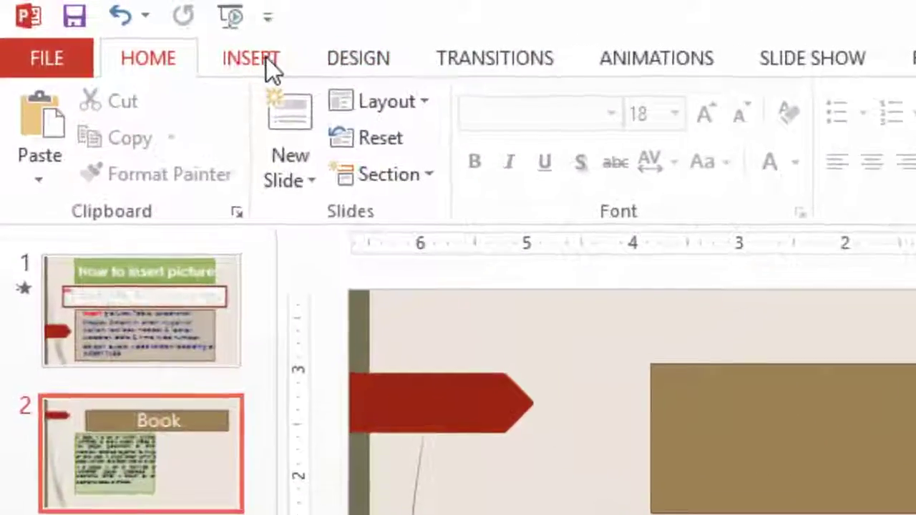
# Step: Insert the Book-stack picture as a free-standing image on the Book slide
pyautogui.click(267, 59)
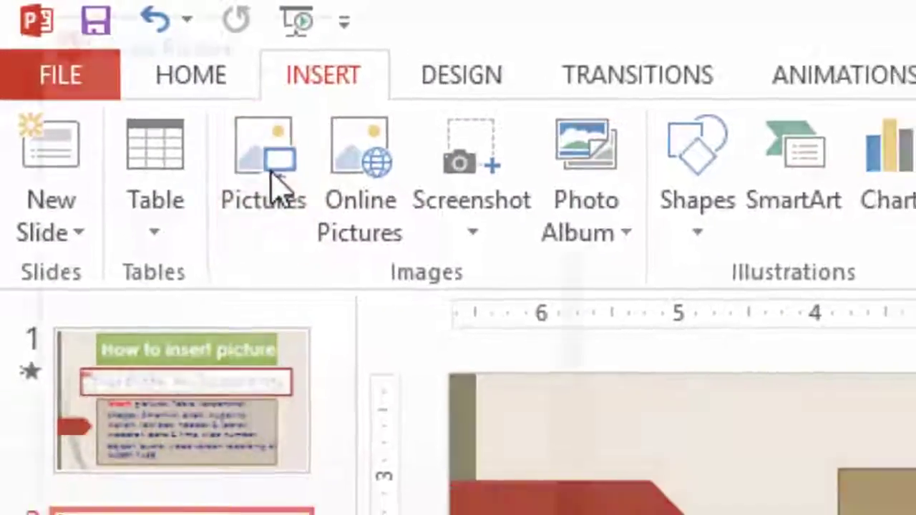
pyautogui.click(286, 197)
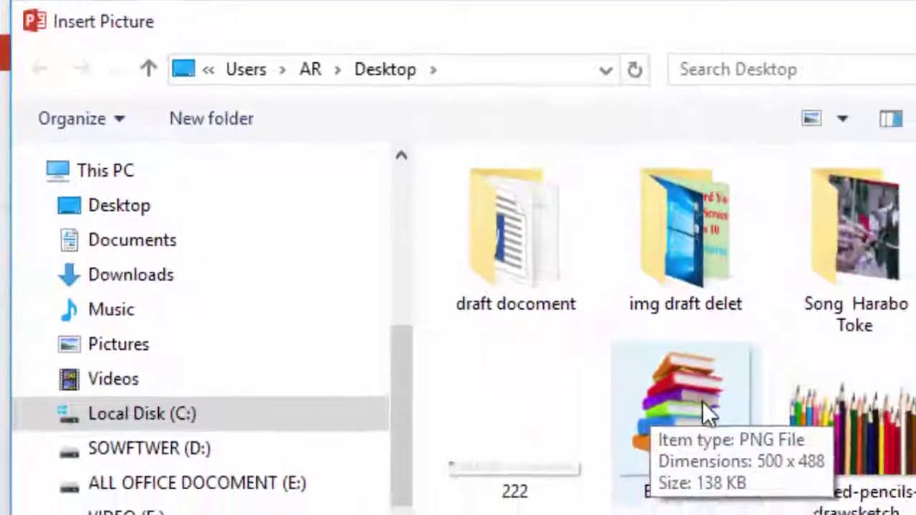
pyautogui.click(702, 402)
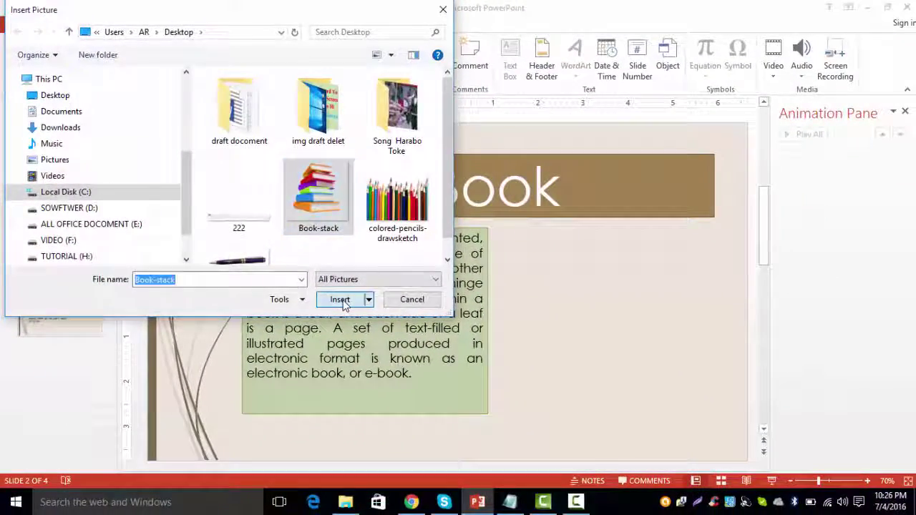
pyautogui.click(341, 300)
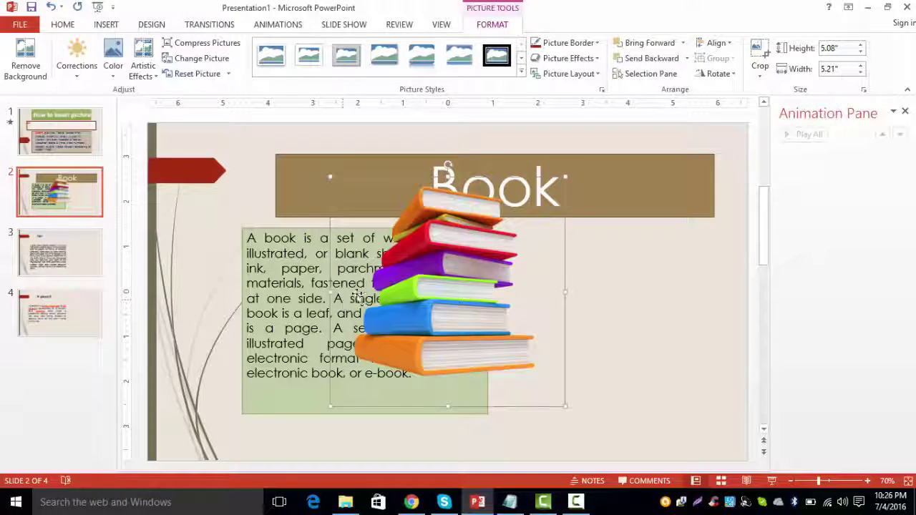
# Step: Move the Book-stack picture right of the text box and shrink it to about 3.97" by 4.07"
pyautogui.moveTo(458, 271)
pyautogui.mouseDown()
pyautogui.moveTo(538, 309)
pyautogui.moveTo(633, 311)
pyautogui.mouseUp()
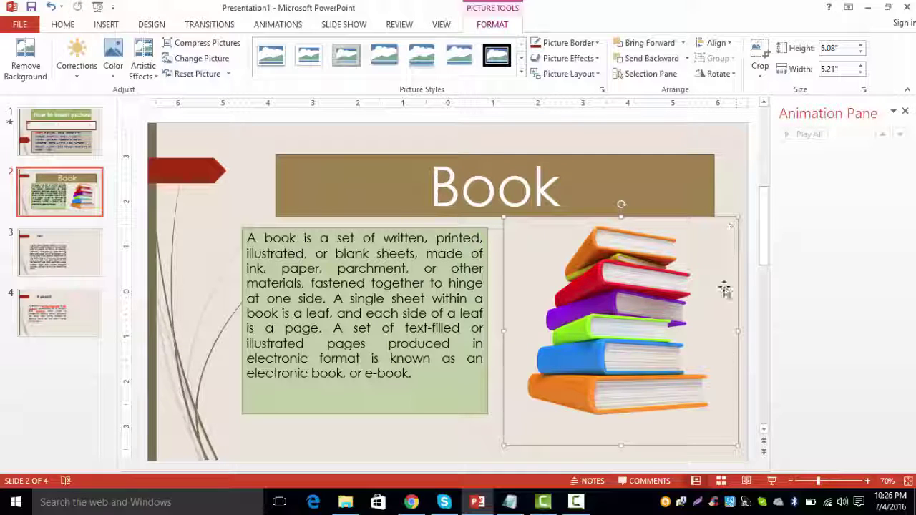
pyautogui.moveTo(738, 446); pyautogui.dragTo(686, 395)
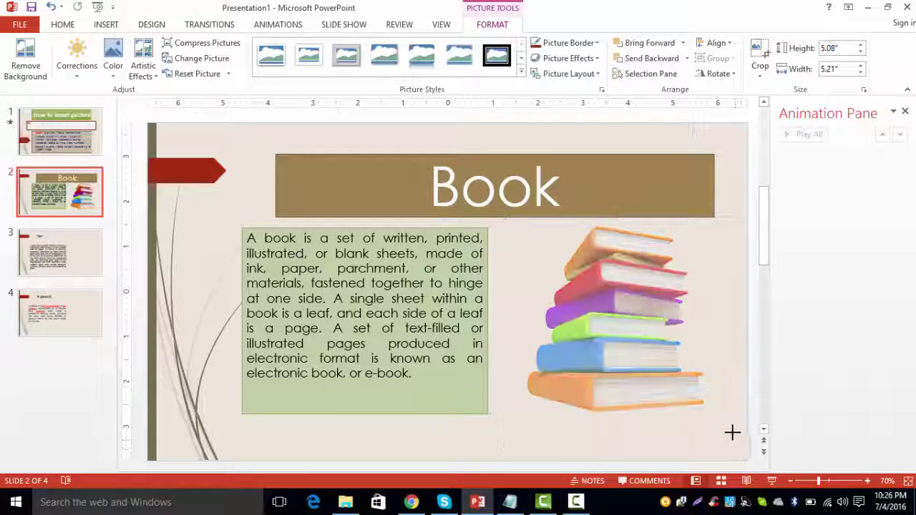
pyautogui.moveTo(586, 286); pyautogui.dragTo(605, 300)
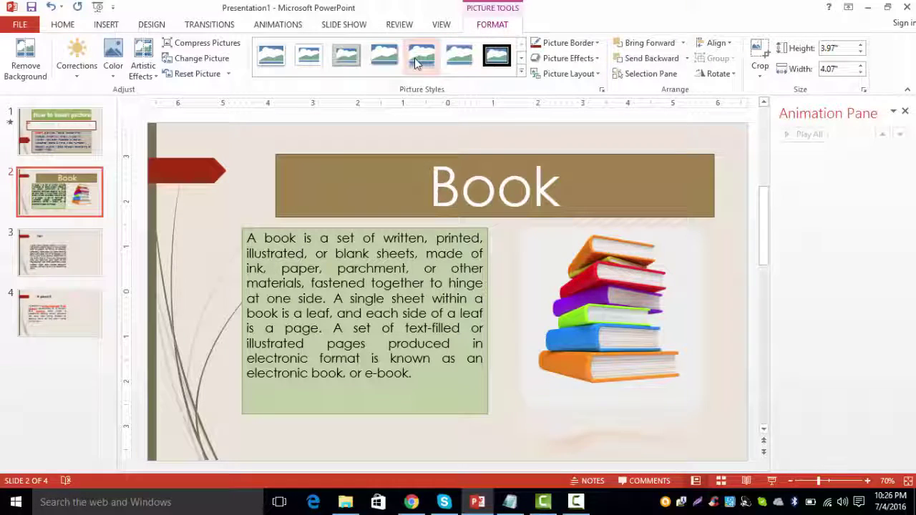
# Step: Try a bevelled perspective picture style on the book picture, then cut it from the slide
pyautogui.click(523, 76)
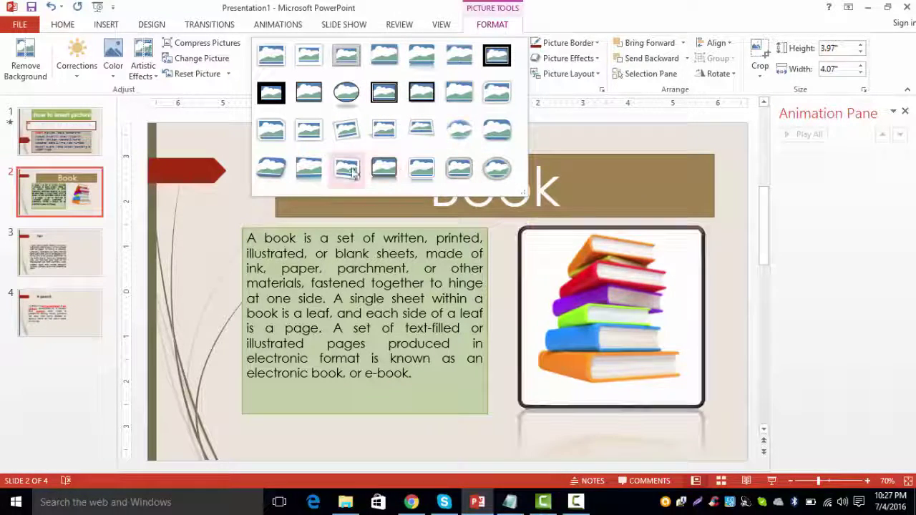
pyautogui.click(279, 169)
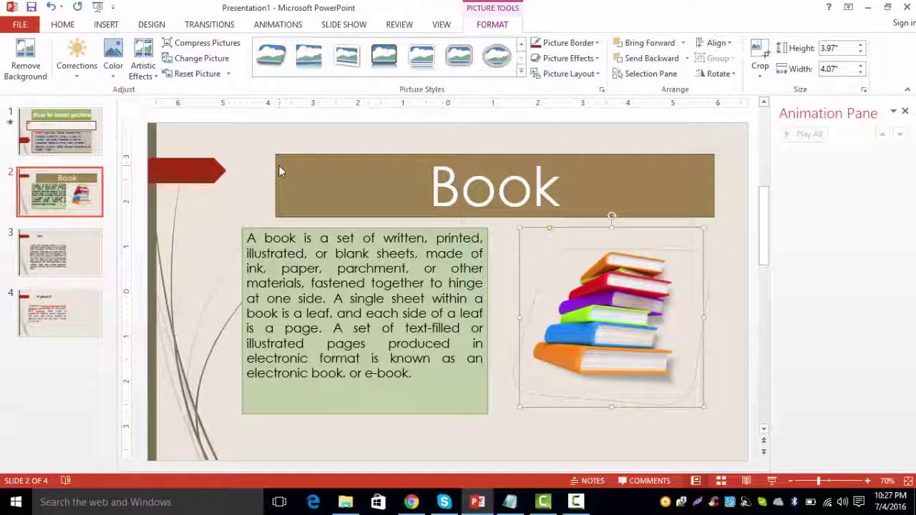
pyautogui.rightClick(650, 309)
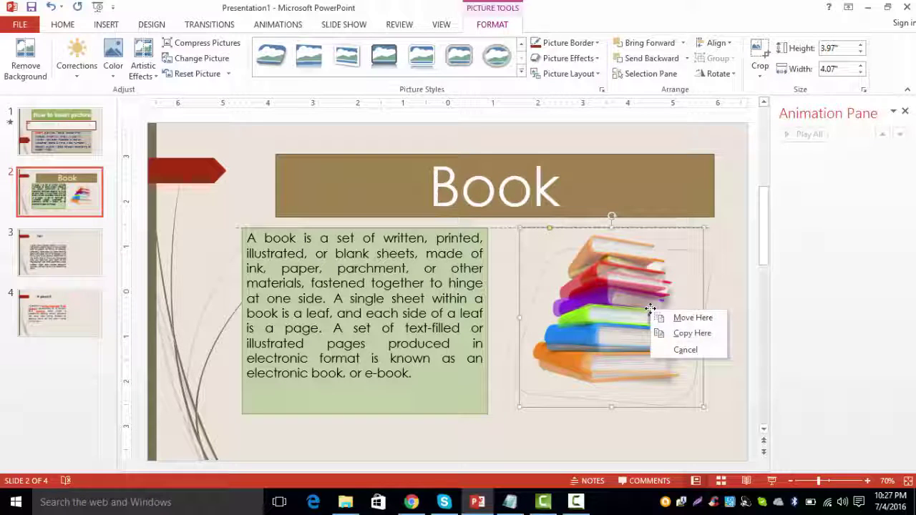
pyautogui.rightClick(615, 287)
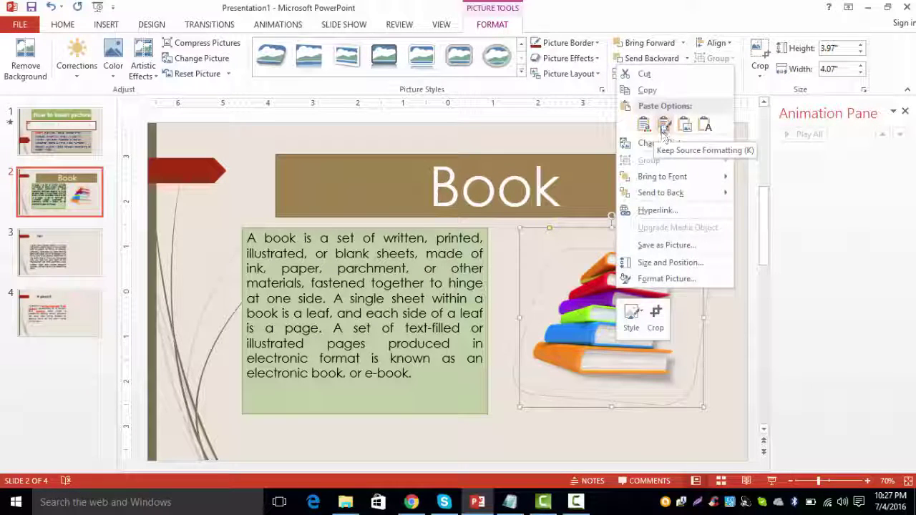
pyautogui.click(644, 73)
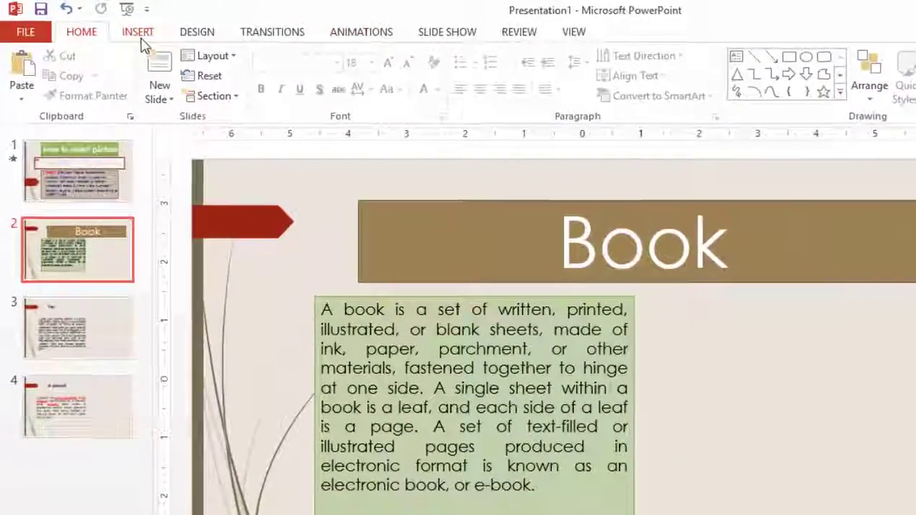
# Step: Draw a rounded rectangle to the right of the Book text box
pyautogui.click(108, 27)
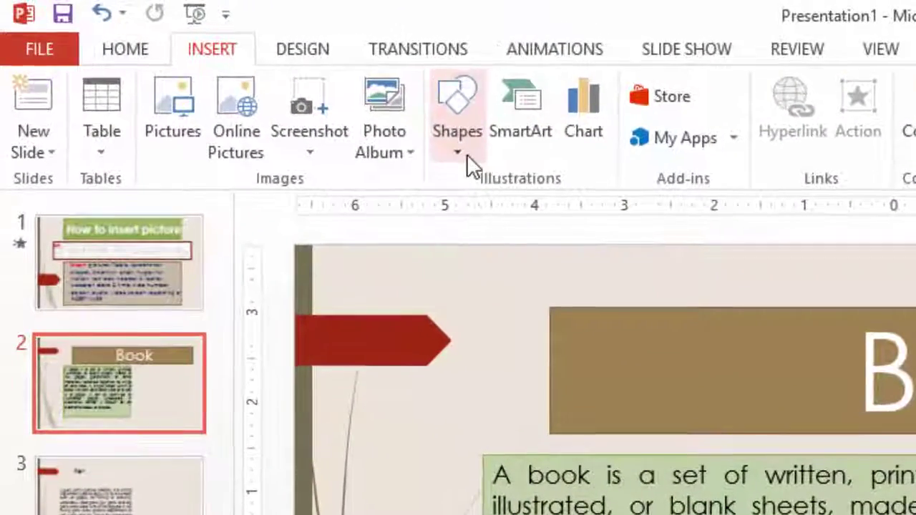
pyautogui.click(393, 135)
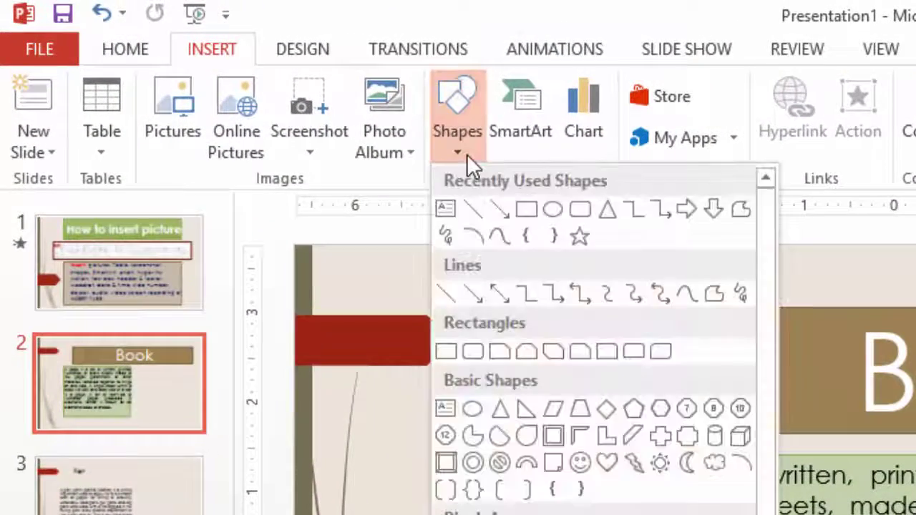
pyautogui.click(581, 213)
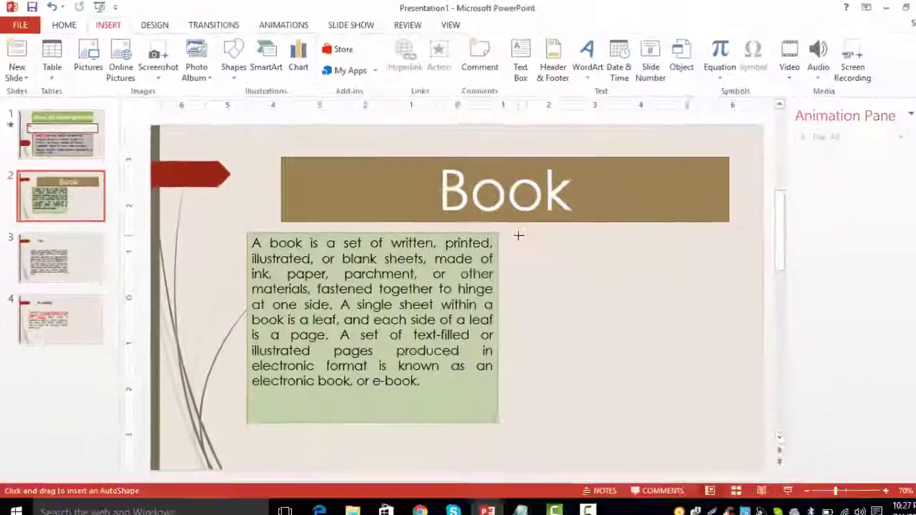
pyautogui.moveTo(518, 235)
pyautogui.mouseDown()
pyautogui.moveTo(730, 431)
pyautogui.moveTo(716, 424)
pyautogui.mouseUp()
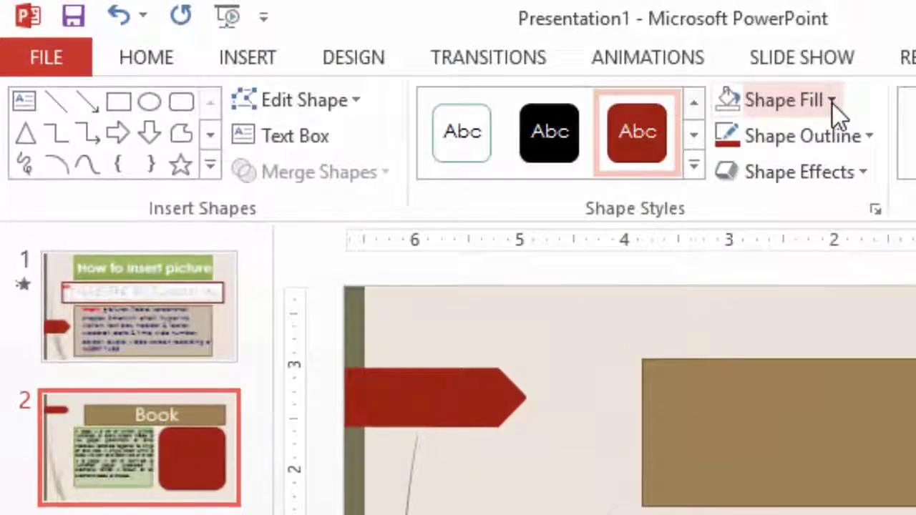
# Step: Fill the rounded rectangle with the Book-stack picture from file
pyautogui.click(735, 88)
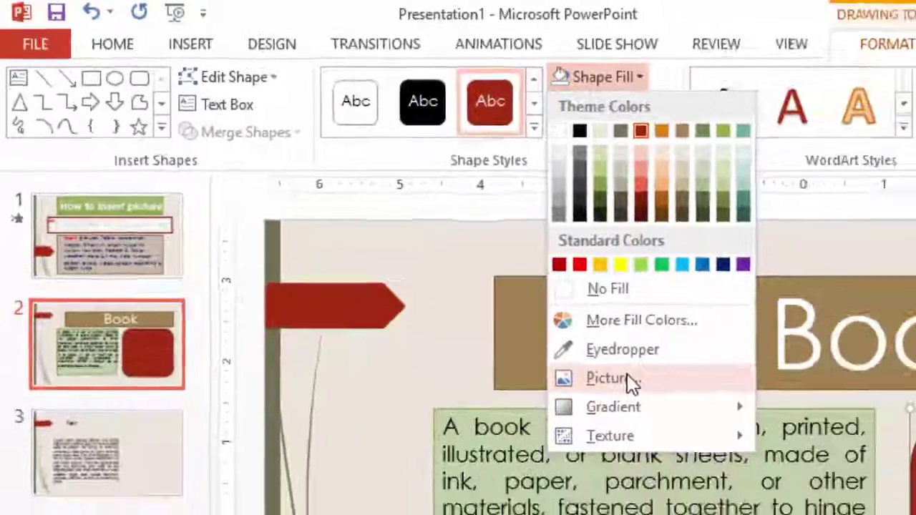
pyautogui.click(608, 378)
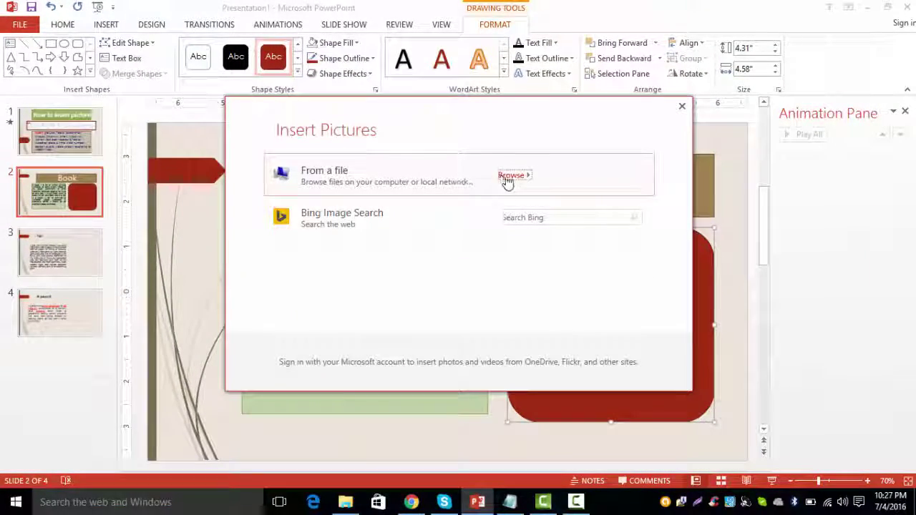
pyautogui.click(332, 177)
pyautogui.click(322, 192)
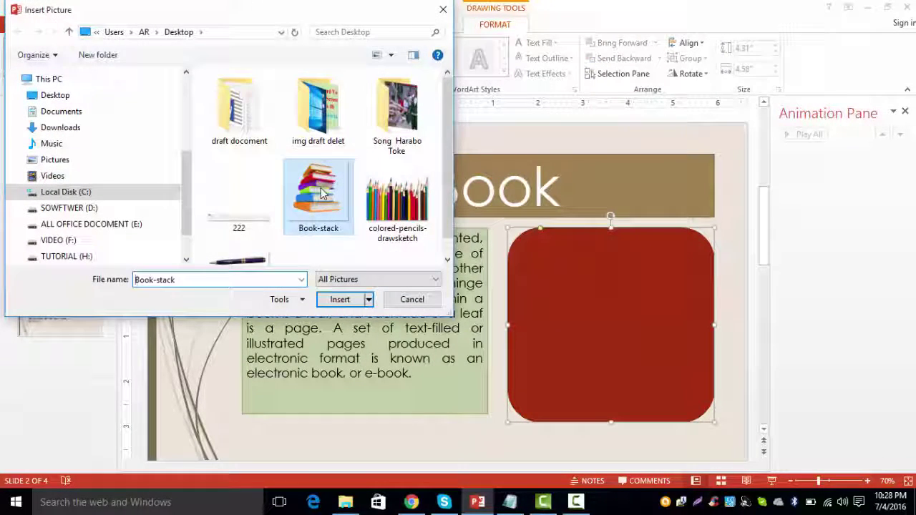
pyautogui.click(341, 299)
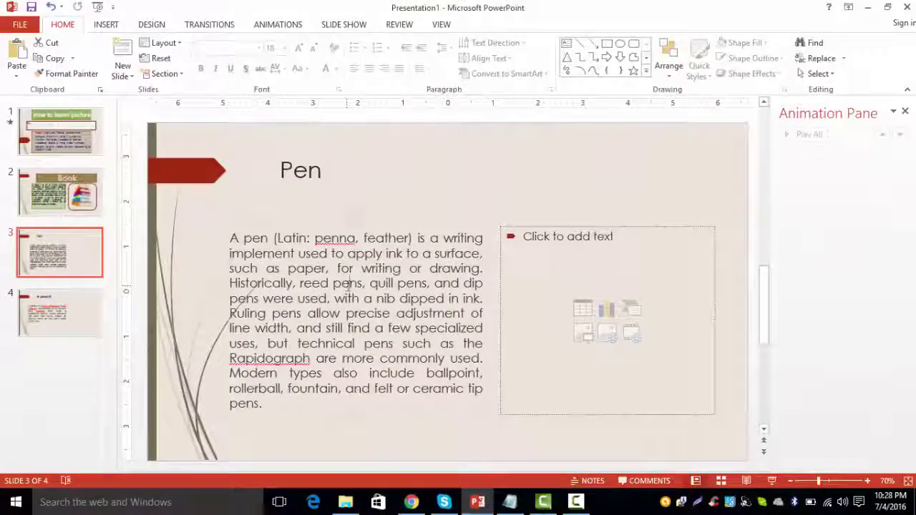
# Step: Make the Pen title 72 pt, centred, on a taupe quick-style box
pyautogui.click(348, 284)
pyautogui.click(347, 168)
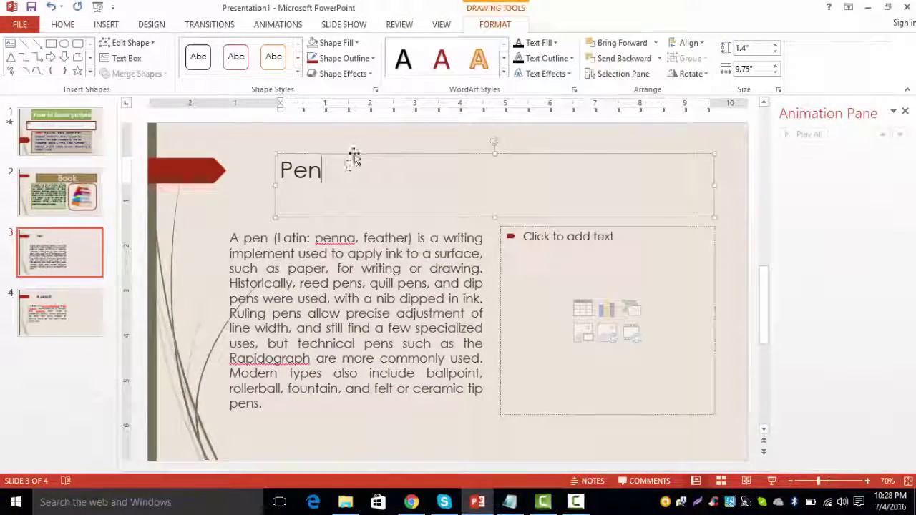
pyautogui.click(354, 153)
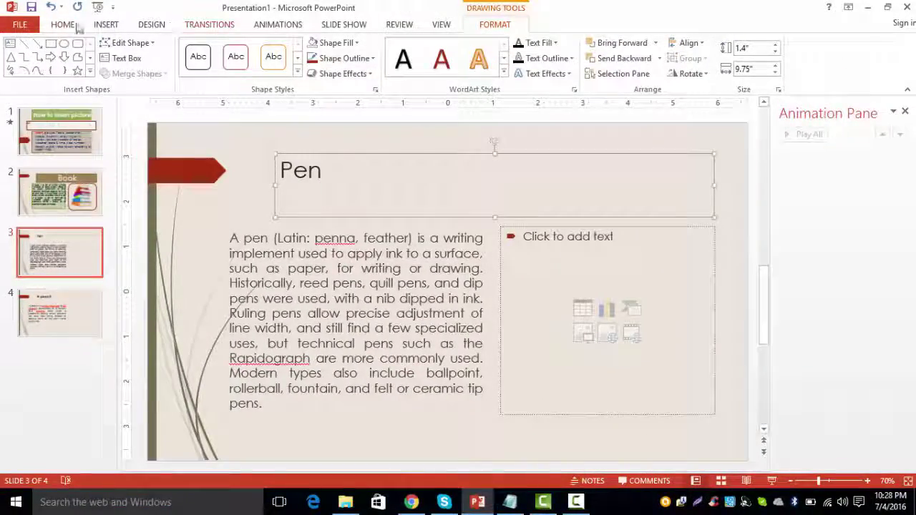
pyautogui.click(76, 26)
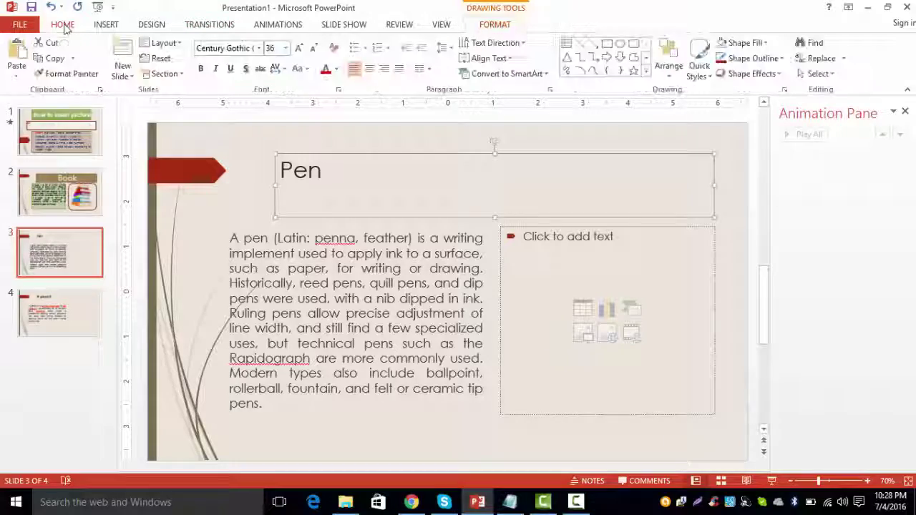
pyautogui.click(301, 49)
pyautogui.click(301, 49)
pyautogui.click(301, 49)
pyautogui.click(301, 48)
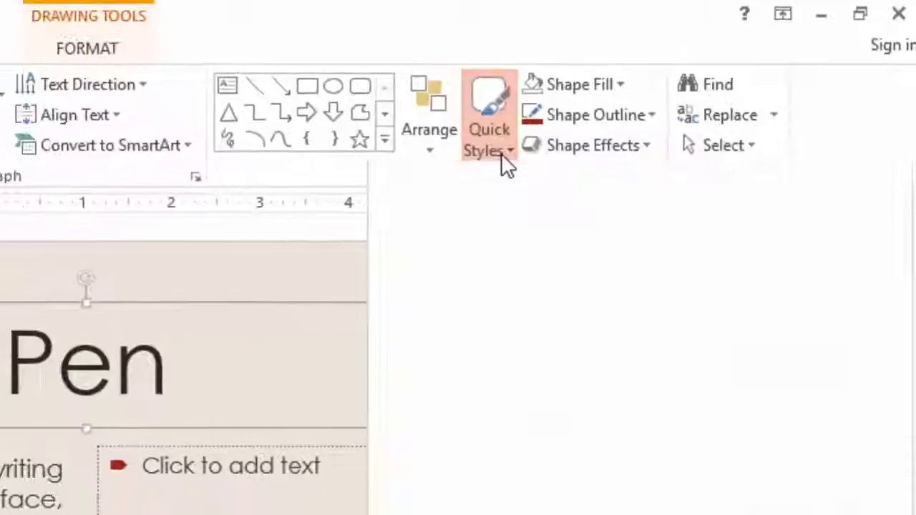
pyautogui.click(500, 139)
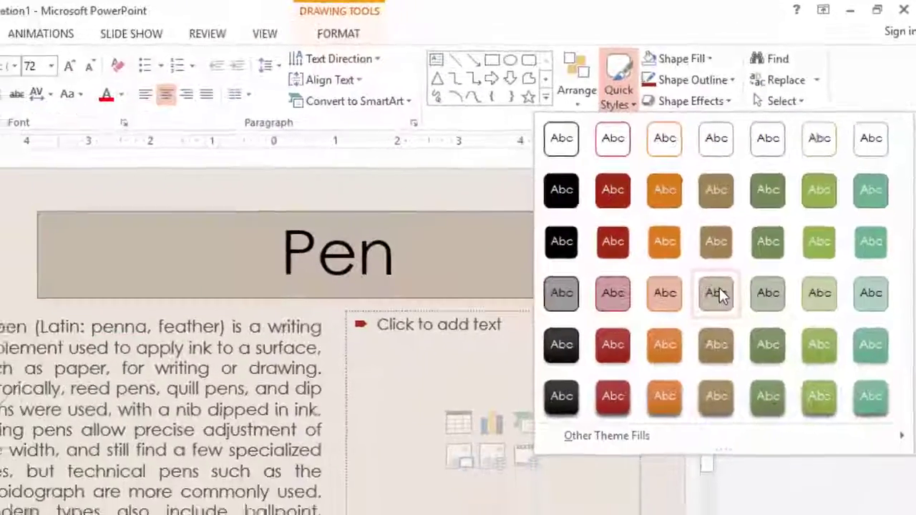
pyautogui.click(657, 378)
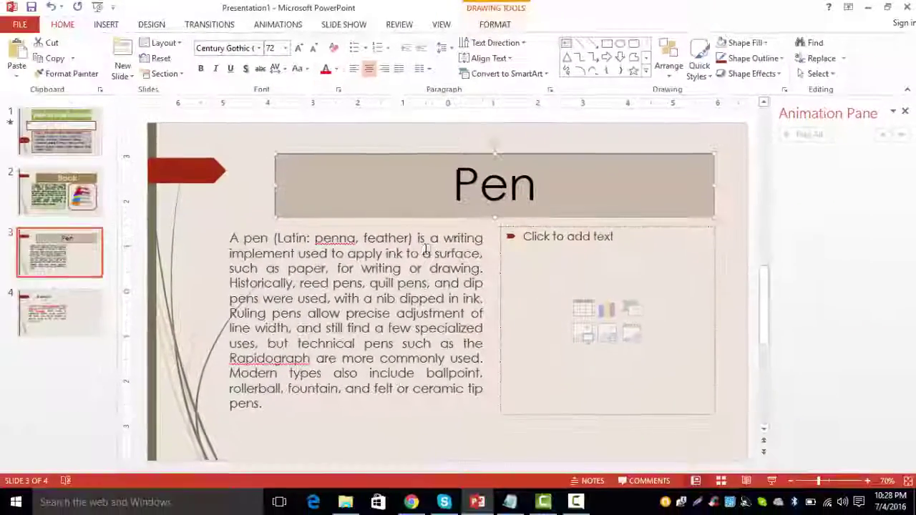
# Step: Give the Pen body text box a dark red coloured-outline style
pyautogui.click(426, 250)
pyautogui.click(437, 230)
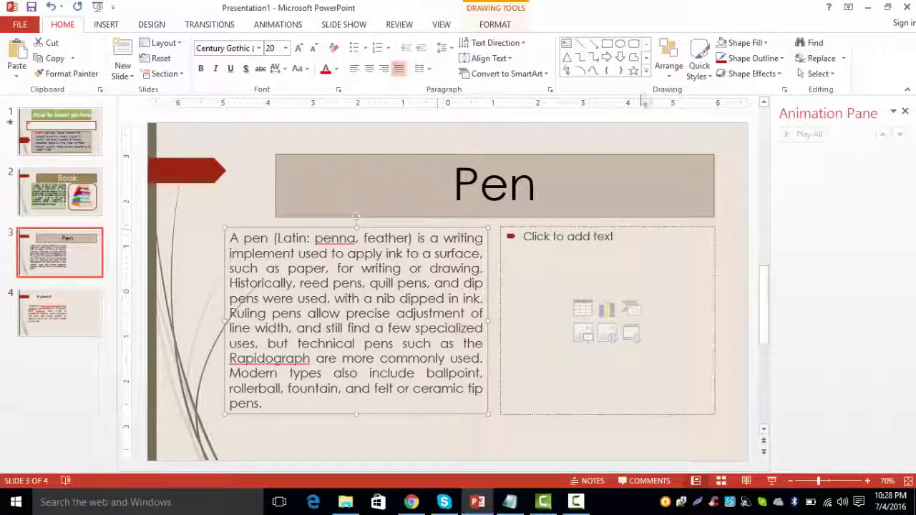
pyautogui.click(699, 57)
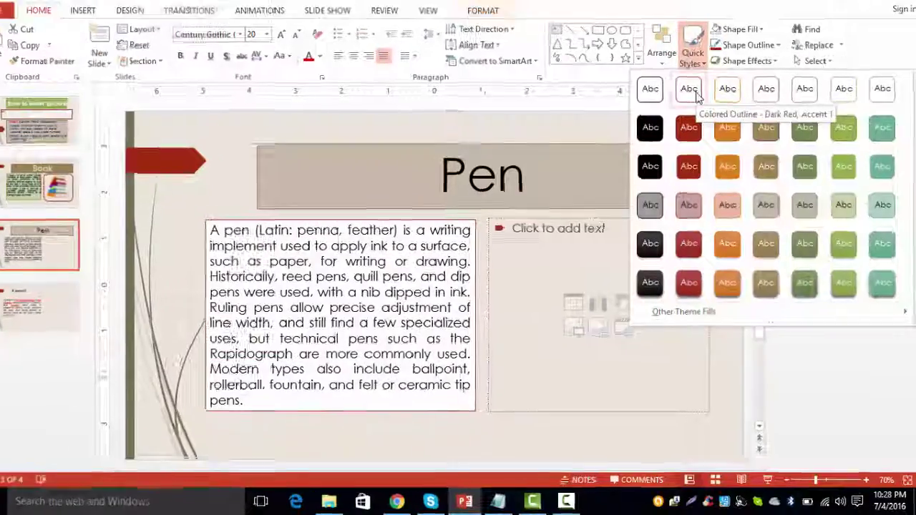
pyautogui.click(694, 100)
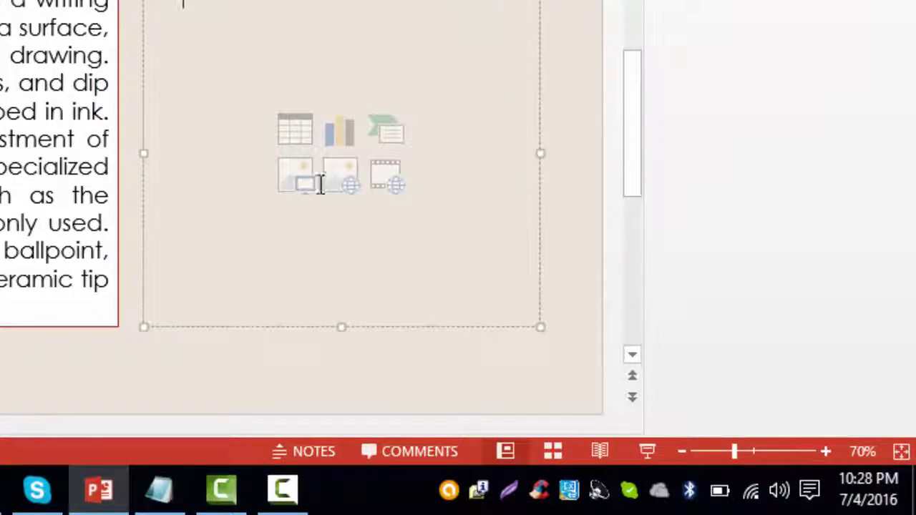
# Step: Insert the pen-01 photo into the Pen slide's empty content placeholder
pyautogui.click(300, 175)
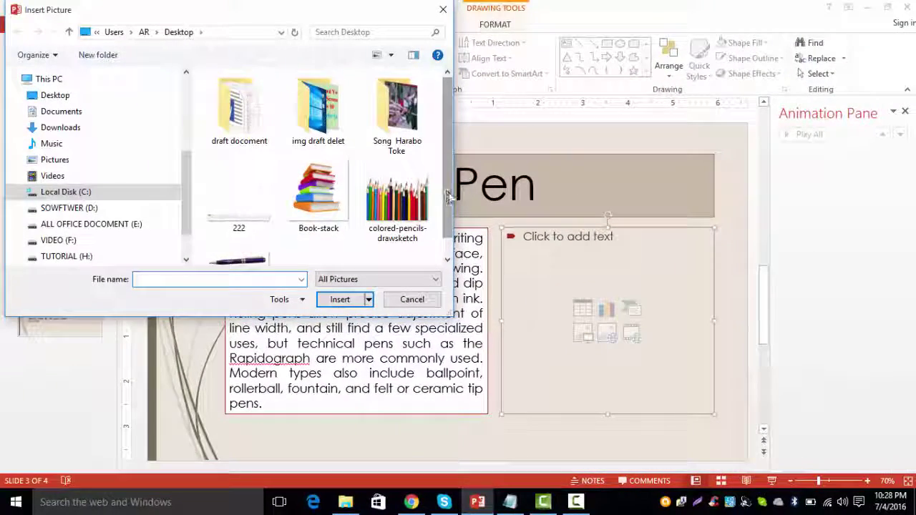
pyautogui.scroll(-1, 450, 216)
pyautogui.click(246, 240)
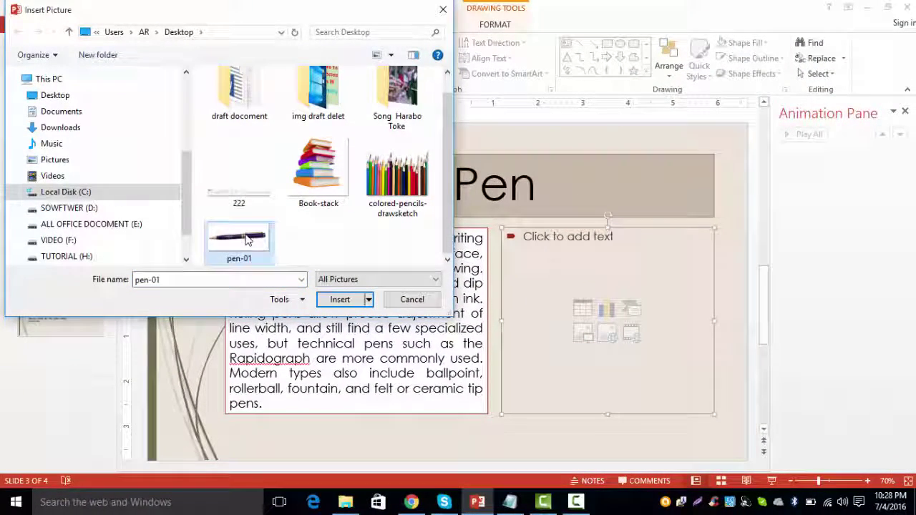
pyautogui.click(341, 300)
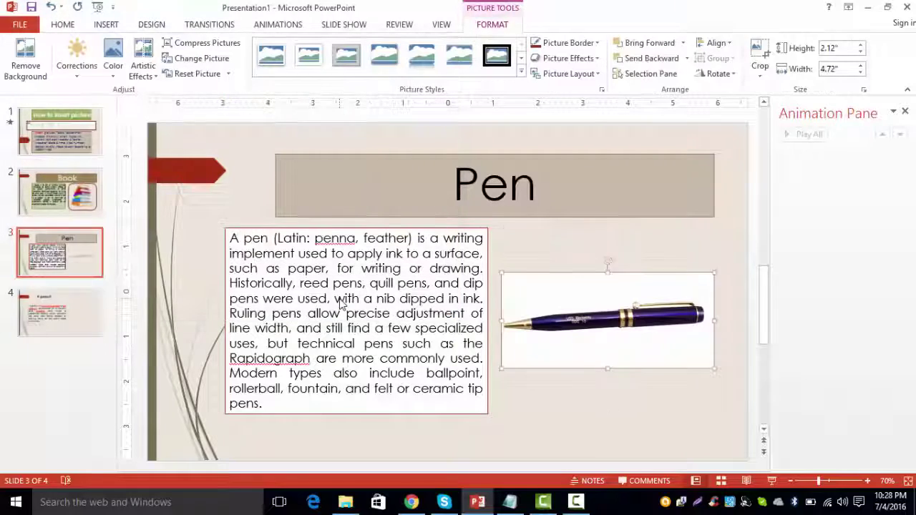
# Step: Rotate the pen picture about 60° diagonally and stretch the Pen title box further left
pyautogui.click(641, 421)
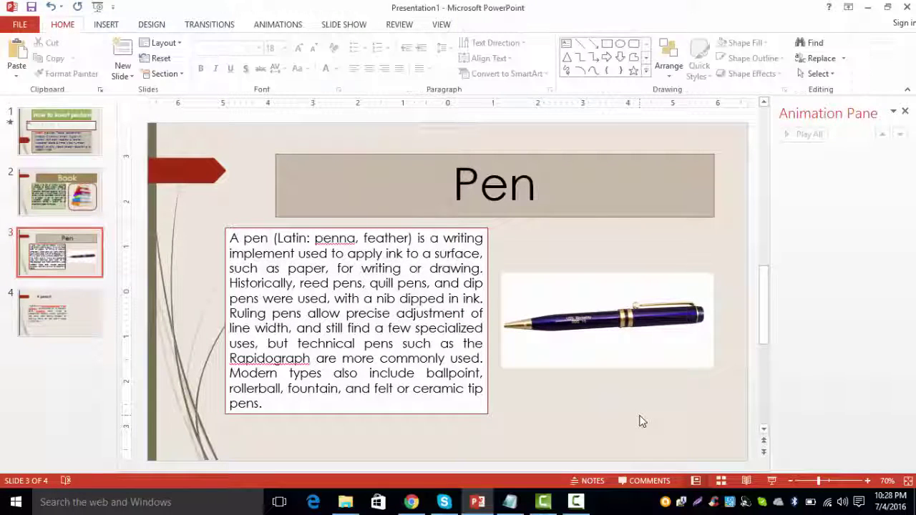
pyautogui.click(623, 326)
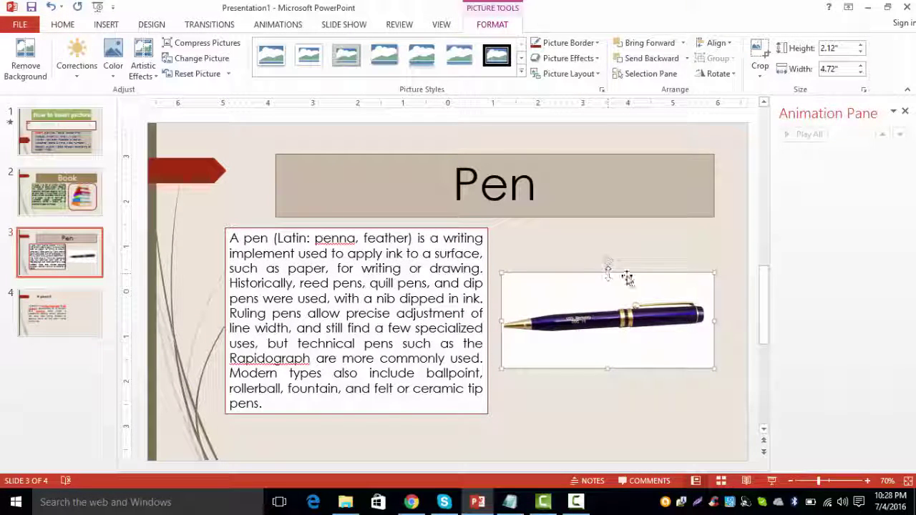
pyautogui.moveTo(606, 259); pyautogui.dragTo(570, 291)
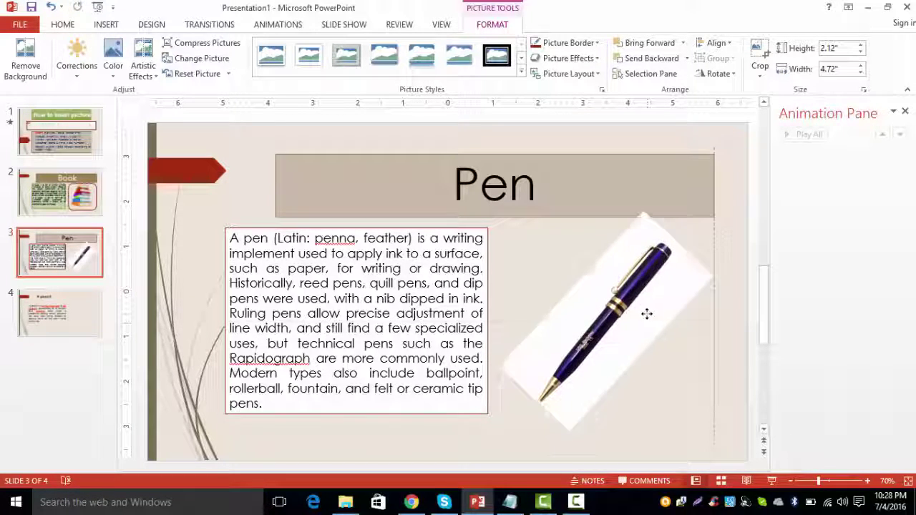
pyautogui.click(676, 383)
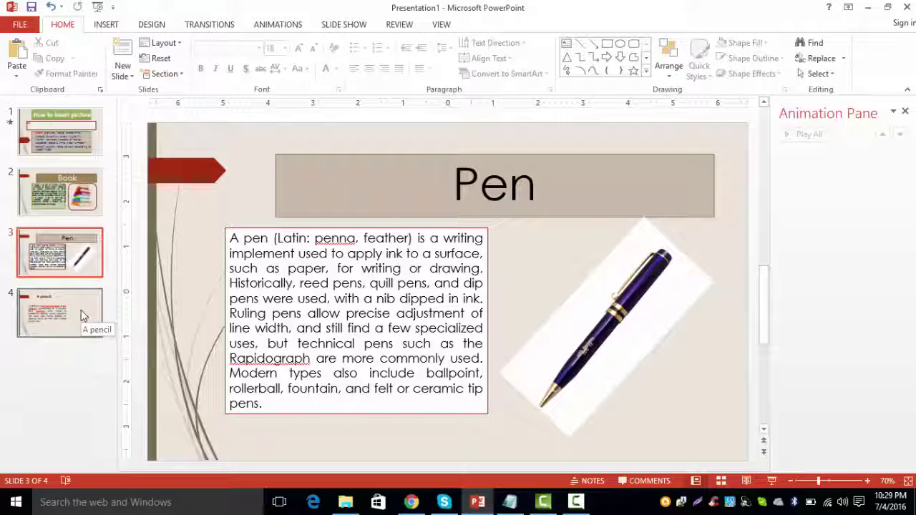
pyautogui.click(274, 186)
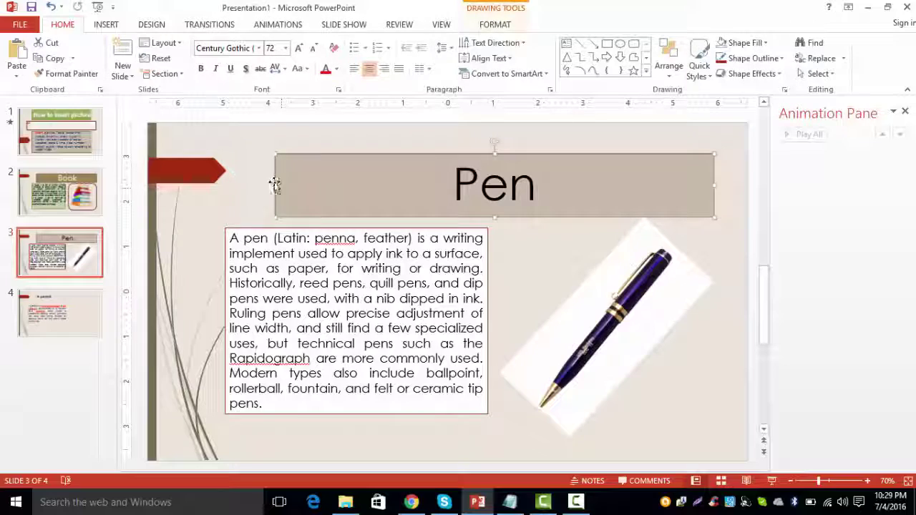
pyautogui.moveTo(274, 185); pyautogui.dragTo(225, 190)
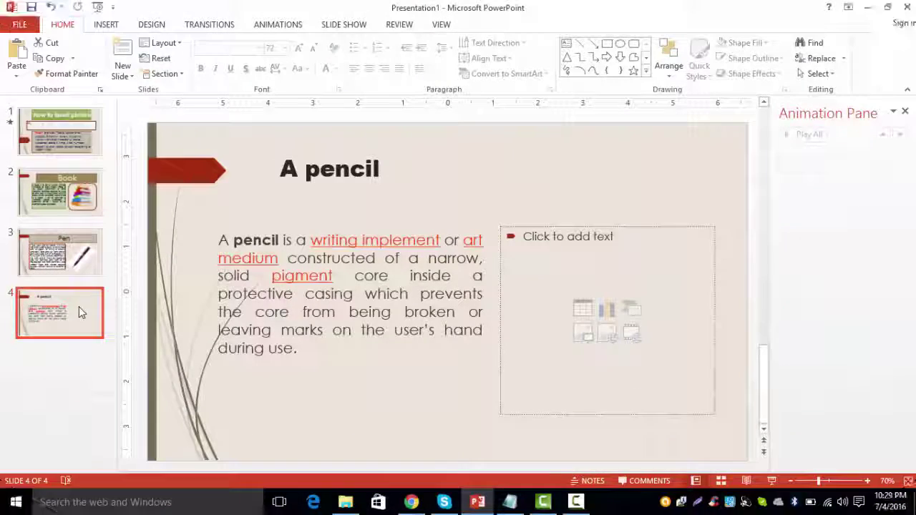
# Step: Make the A pencil title 72 pt and centred with an orange quick style
pyautogui.click(334, 167)
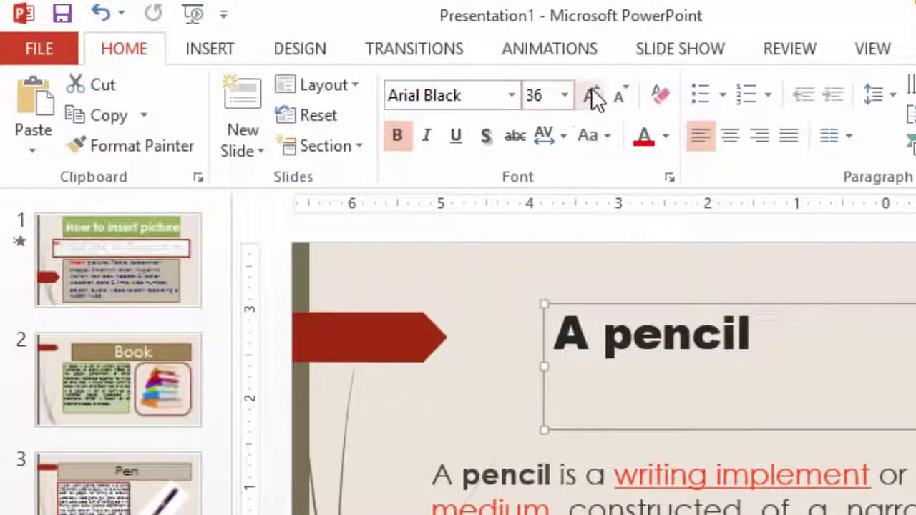
pyautogui.click(570, 92)
pyautogui.click(570, 92)
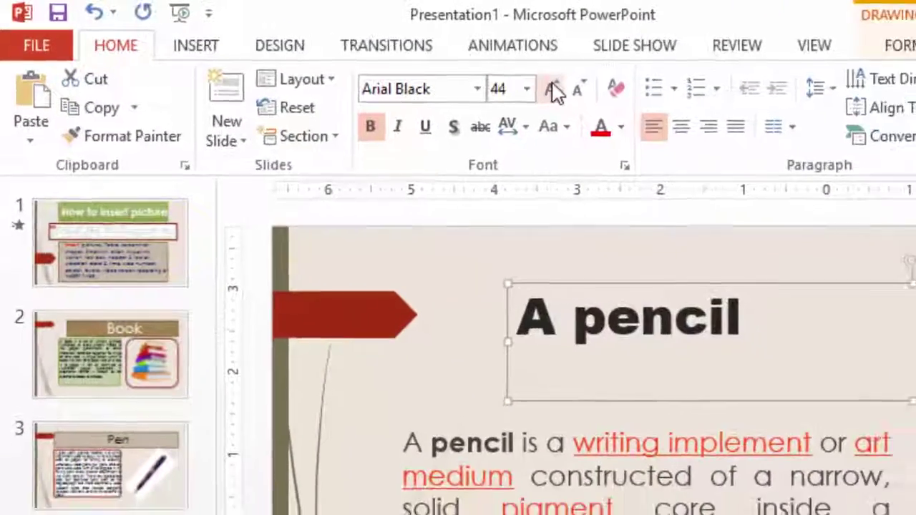
pyautogui.click(570, 92)
pyautogui.click(571, 92)
pyautogui.click(570, 93)
pyautogui.click(477, 78)
pyautogui.click(477, 78)
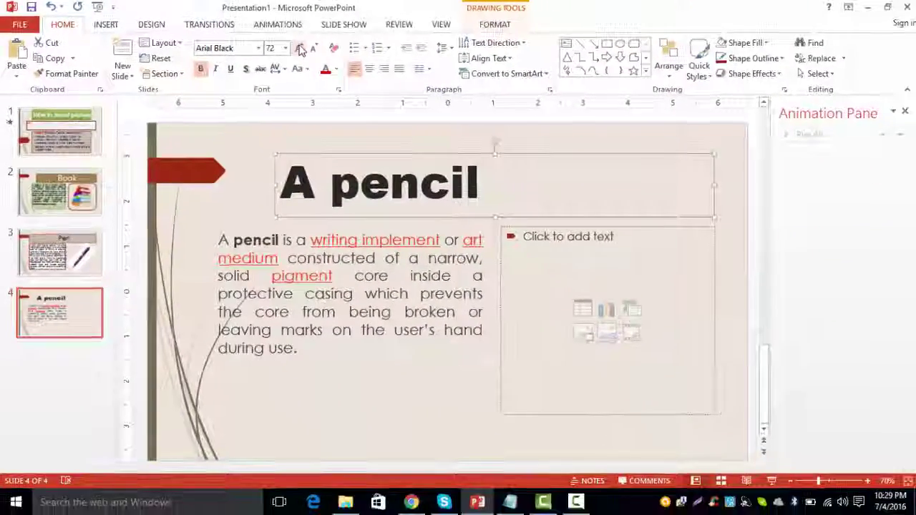
pyautogui.click(369, 69)
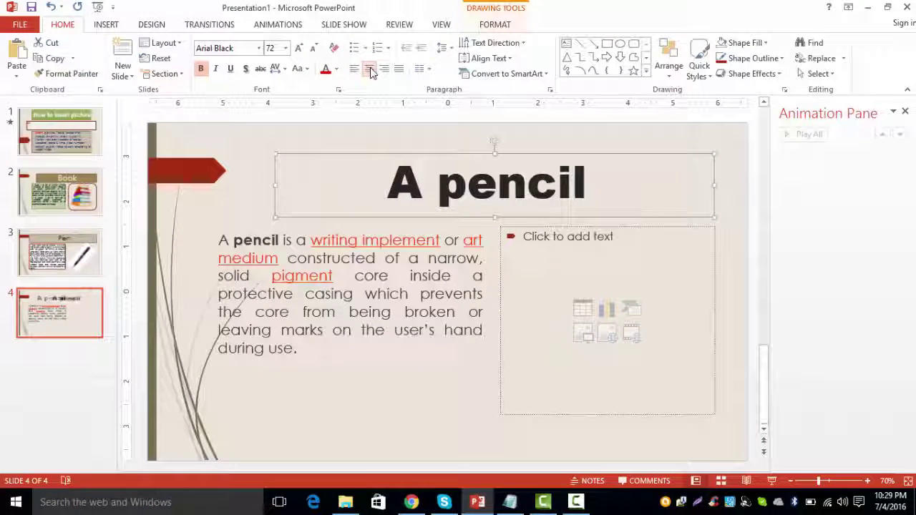
pyautogui.click(709, 76)
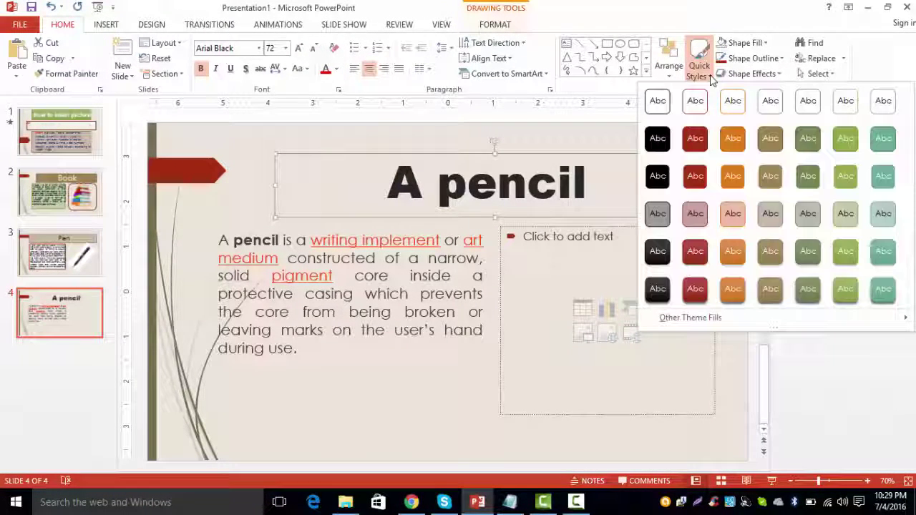
pyautogui.click(733, 139)
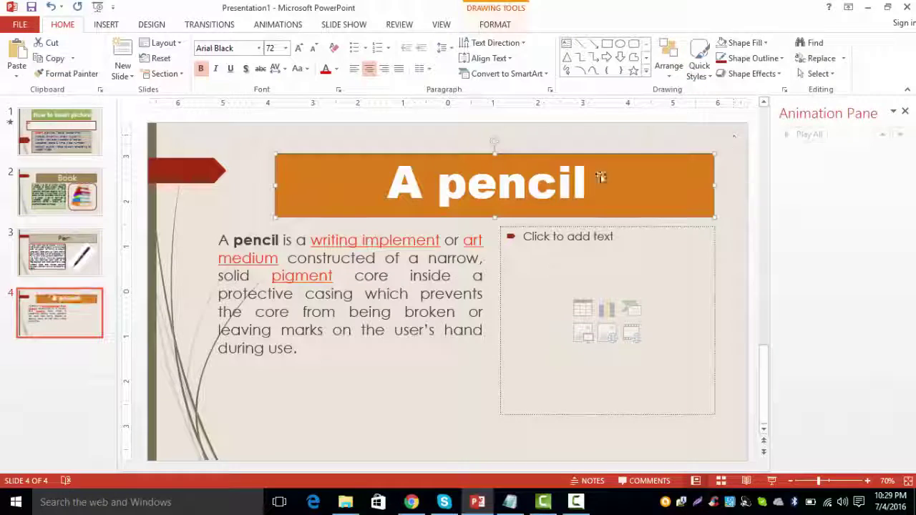
# Step: Give the body box a white outlined style with middle-aligned text, and widen the title box leftward
pyautogui.click(409, 259)
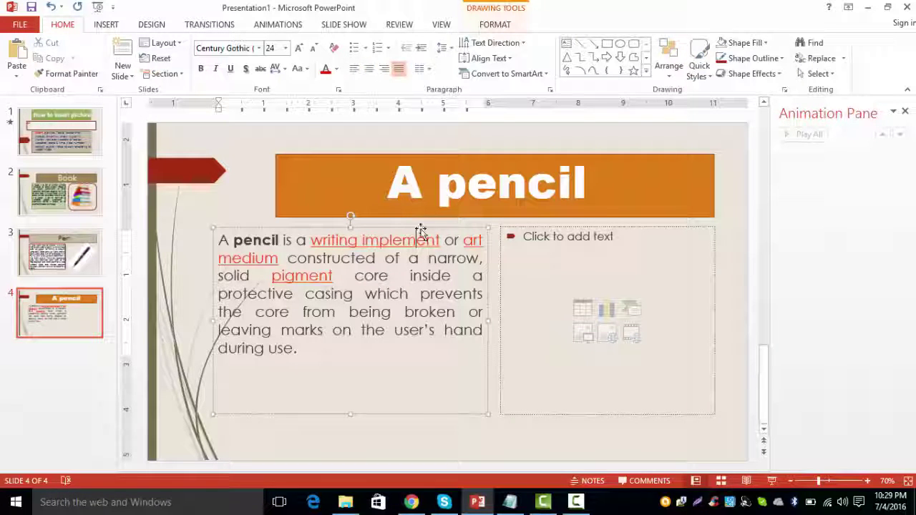
pyautogui.click(453, 214)
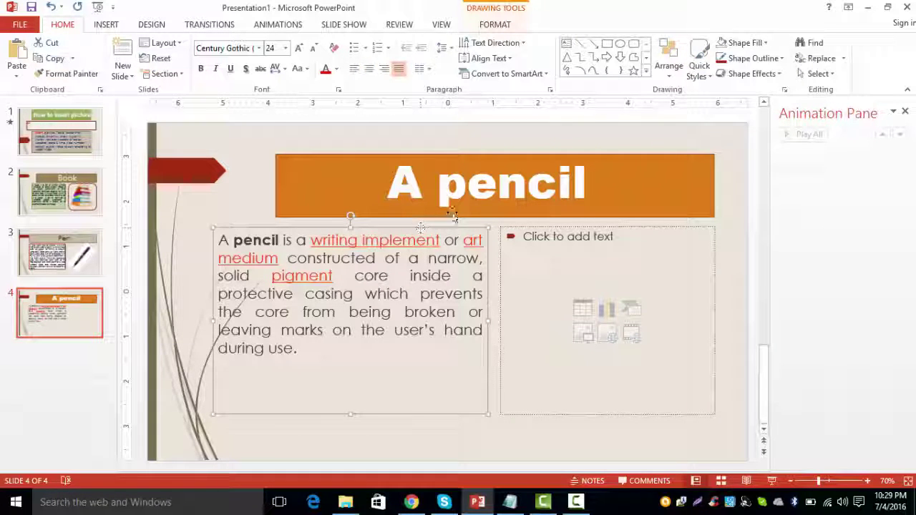
pyautogui.click(698, 63)
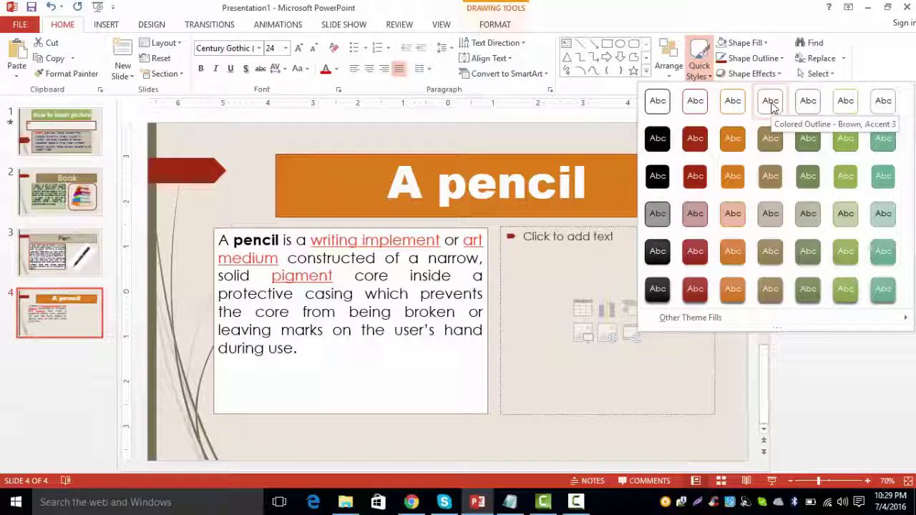
pyautogui.click(771, 104)
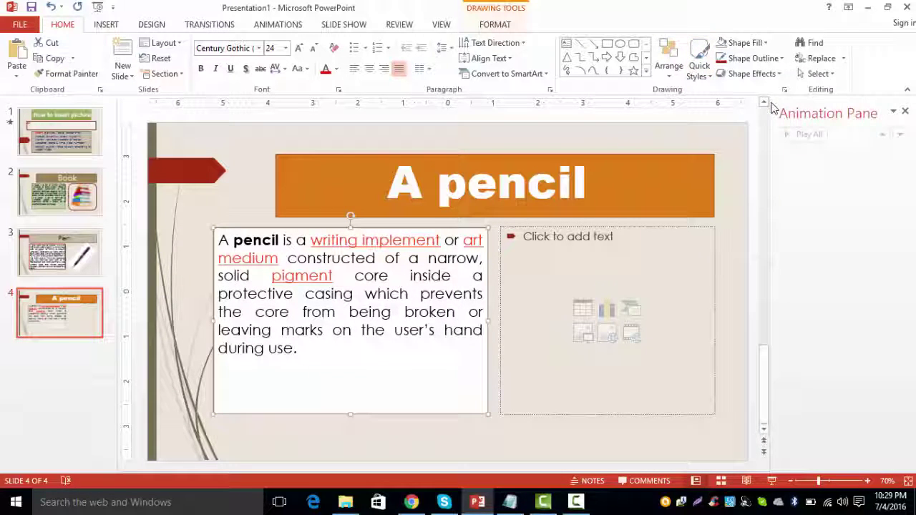
pyautogui.click(493, 59)
pyautogui.click(481, 126)
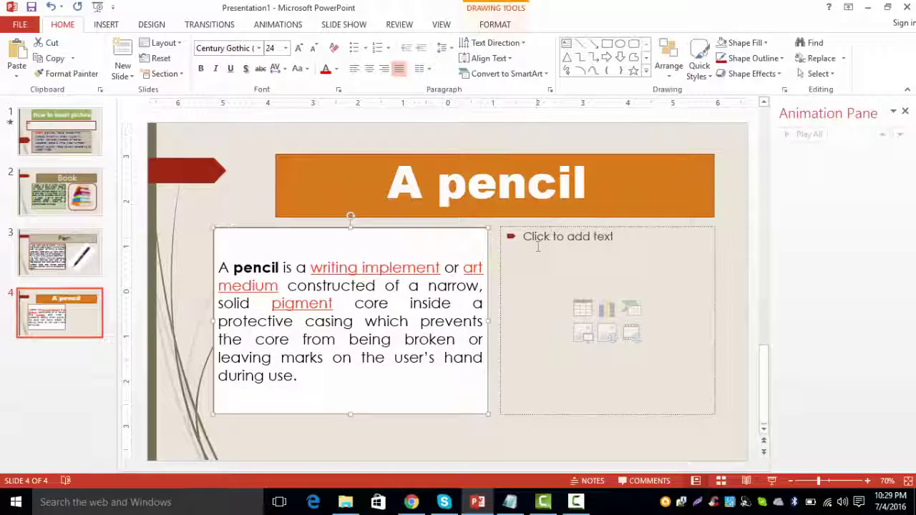
pyautogui.click(276, 185)
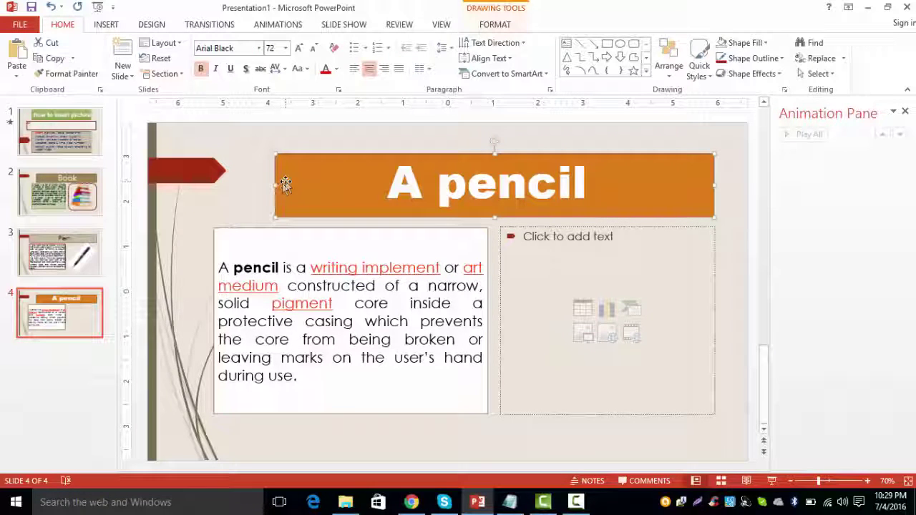
pyautogui.moveTo(276, 185); pyautogui.dragTo(213, 188)
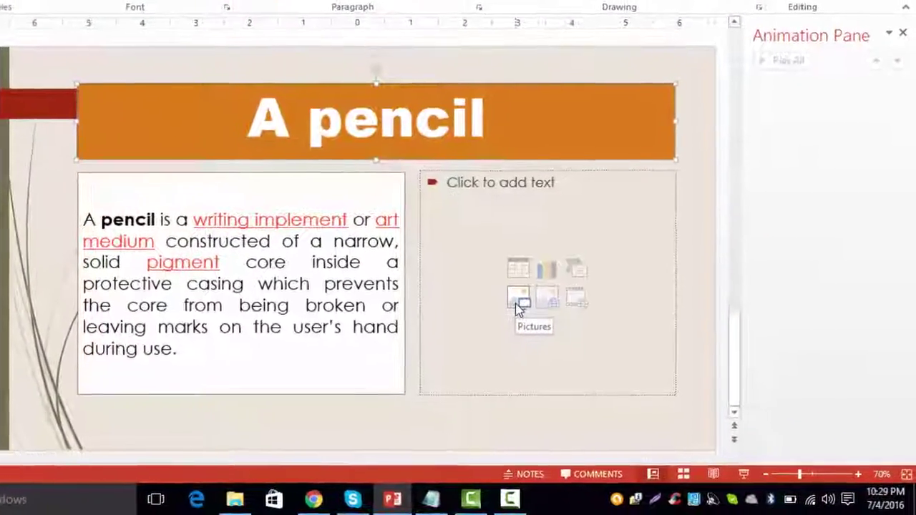
# Step: Insert the colored-pencils-drawsketch picture into the A pencil slide's placeholder
pyautogui.click(518, 306)
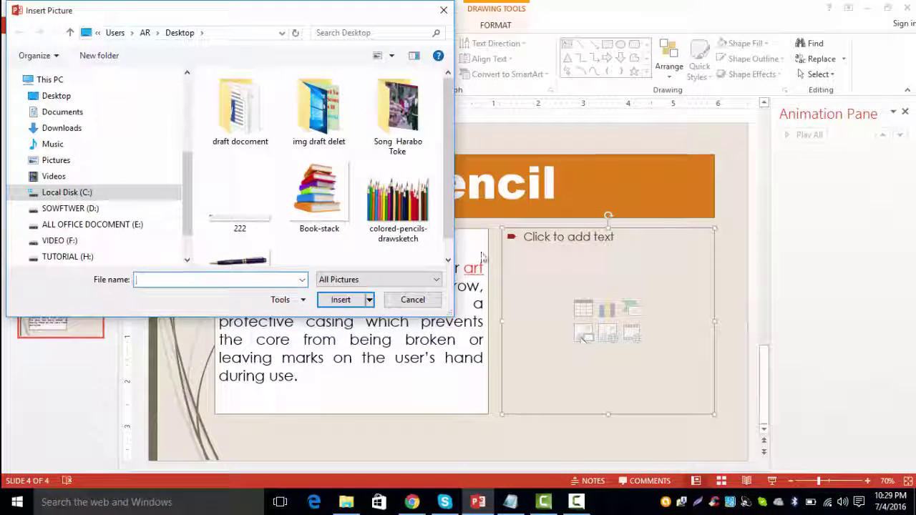
pyautogui.scroll(-1, 451, 232)
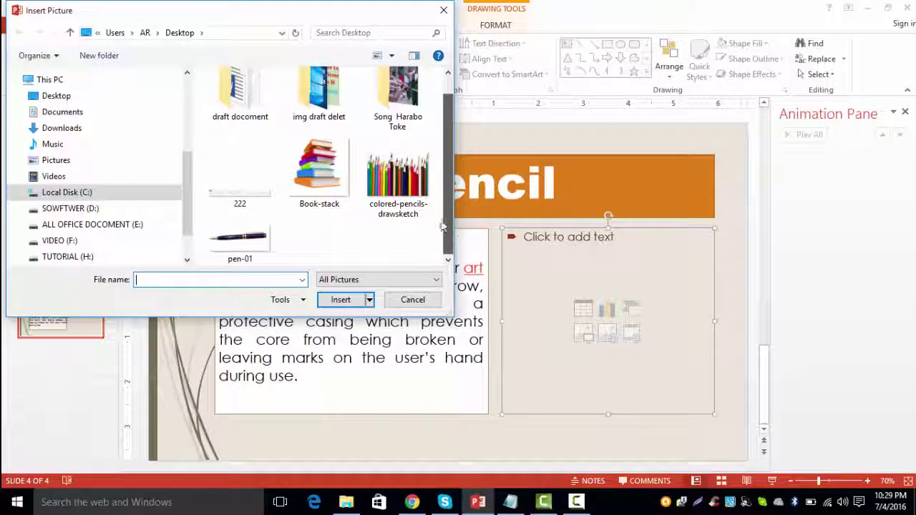
pyautogui.click(407, 189)
pyautogui.click(342, 301)
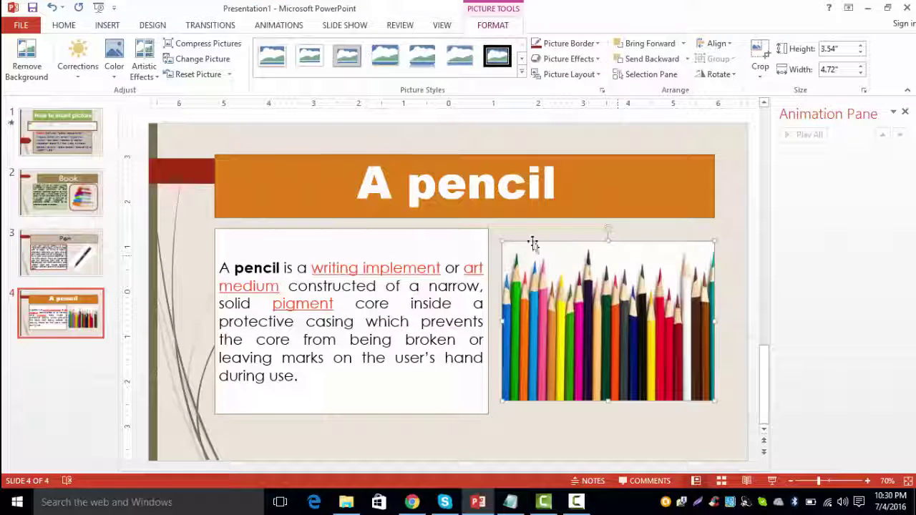
# Step: Enlarge the pencils picture to 4.13" by 5.5" and set it flush against the text box
pyautogui.moveTo(555, 274); pyautogui.dragTo(551, 259)
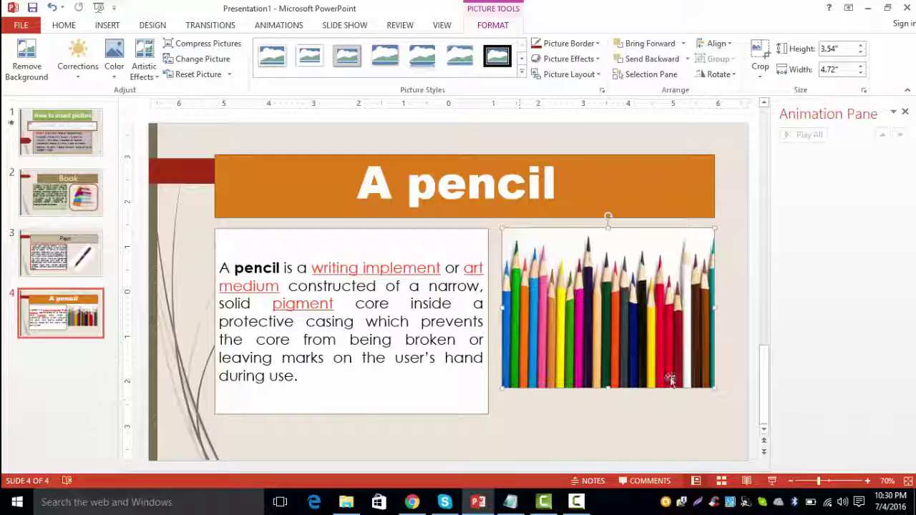
pyautogui.moveTo(714, 388); pyautogui.dragTo(726, 418)
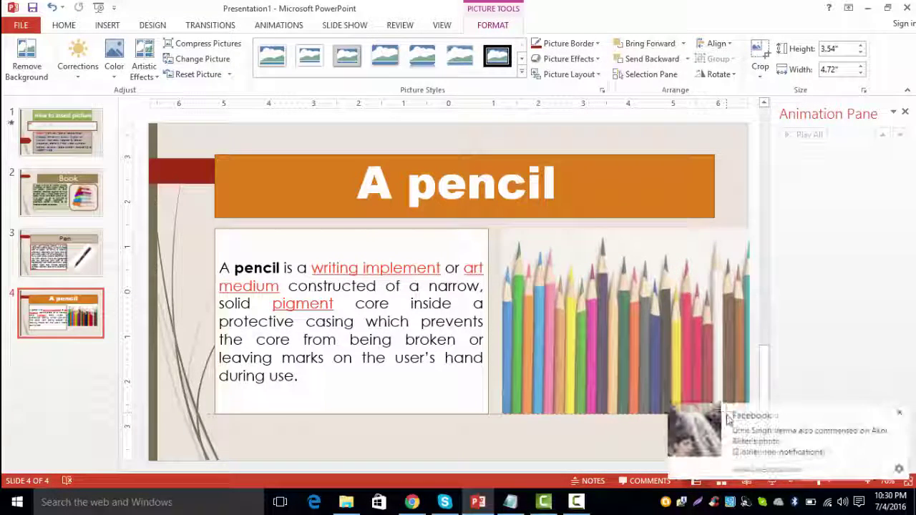
pyautogui.moveTo(692, 349); pyautogui.dragTo(678, 348)
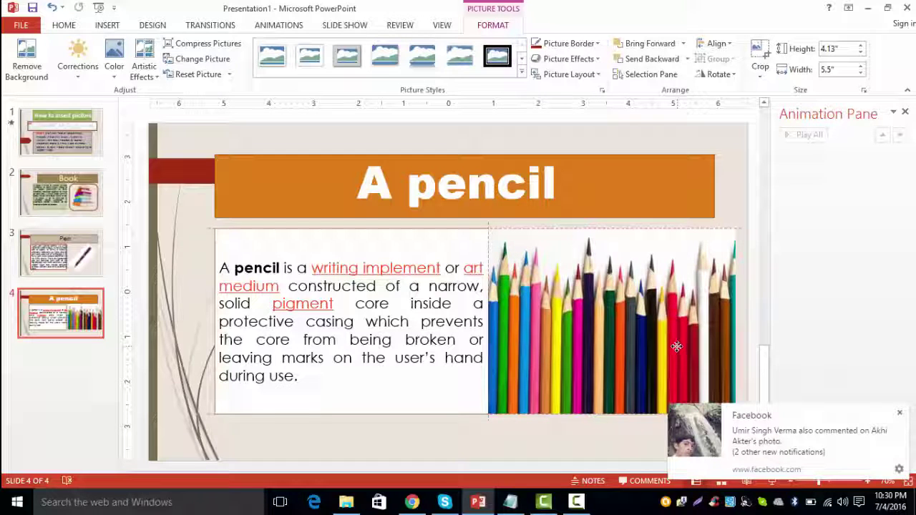
pyautogui.click(612, 437)
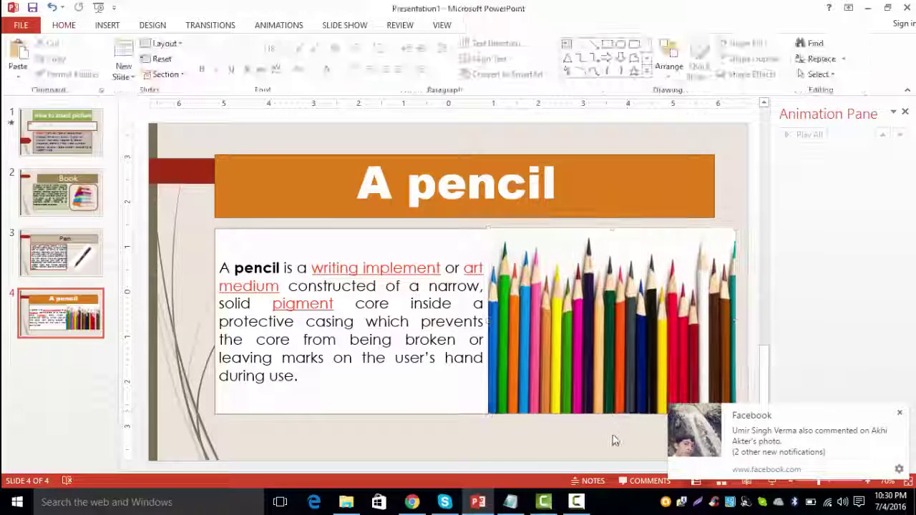
# Step: Shrink the colored pencils picture, reposition it, and dismiss the desktop notification
pyautogui.click(601, 400)
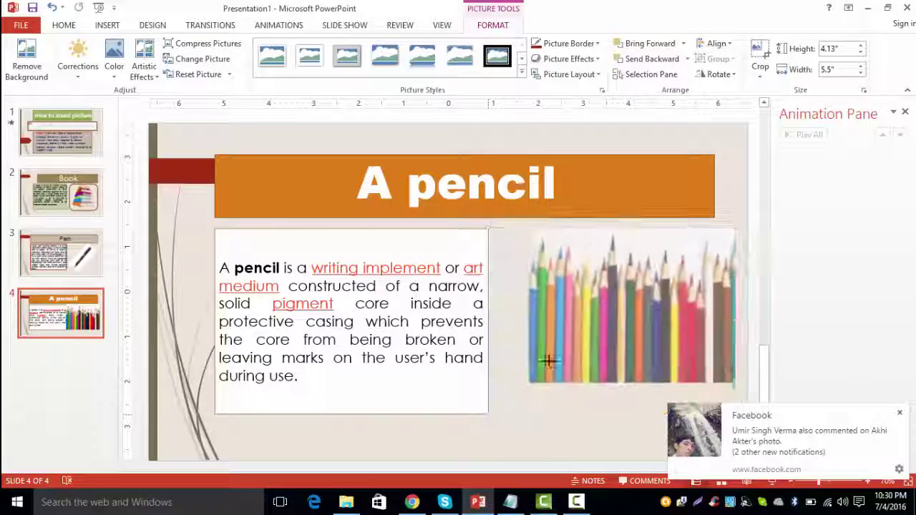
pyautogui.moveTo(485, 417); pyautogui.dragTo(625, 309)
pyautogui.moveTo(680, 261); pyautogui.dragTo(624, 302)
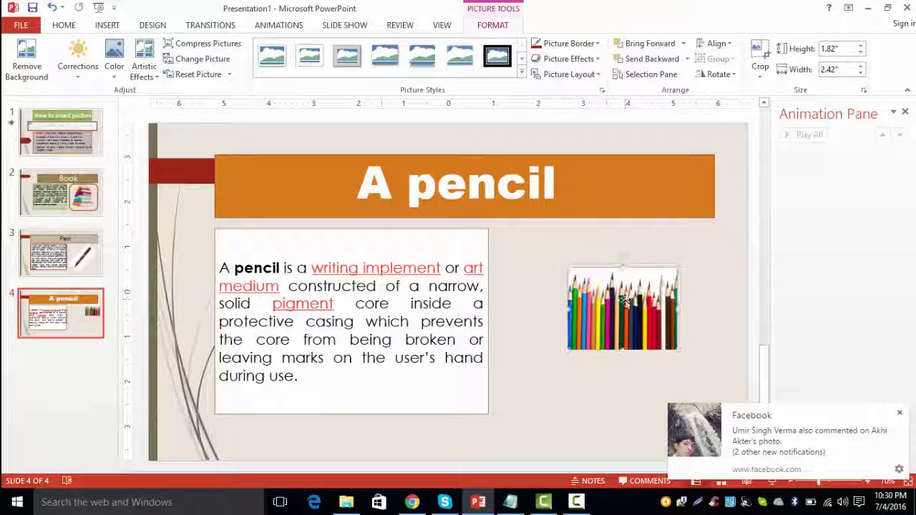
pyautogui.click(900, 414)
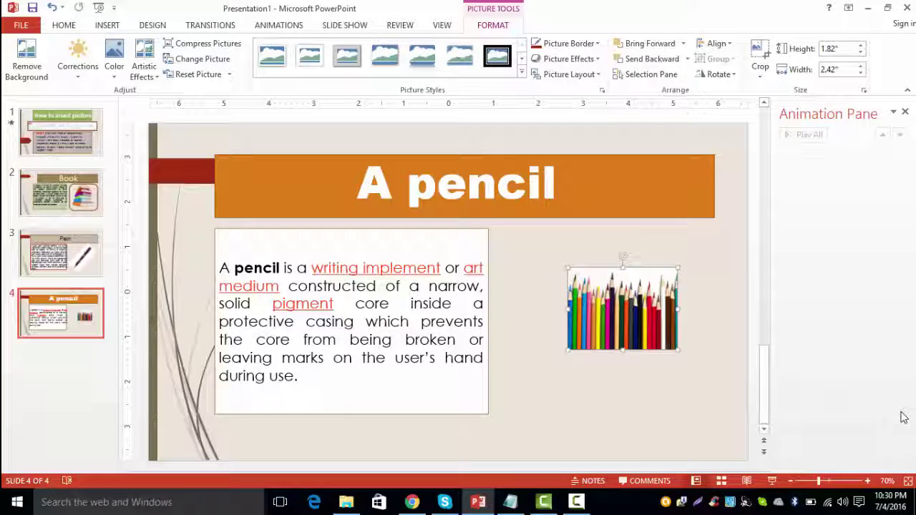
# Step: Cut the colored pencils picture off the A pencil slide, leaving the empty content placeholder
pyautogui.rightClick(593, 288)
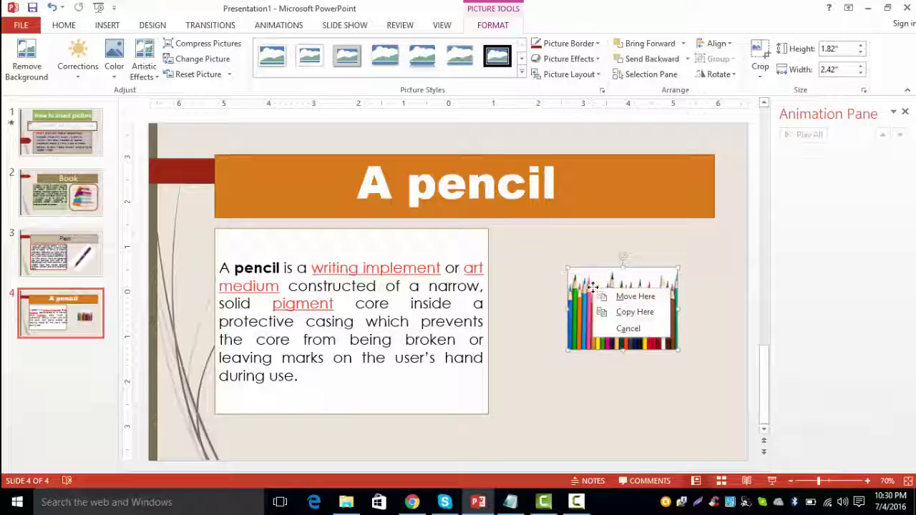
pyautogui.press('Escape')
pyautogui.rightClick(592, 288)
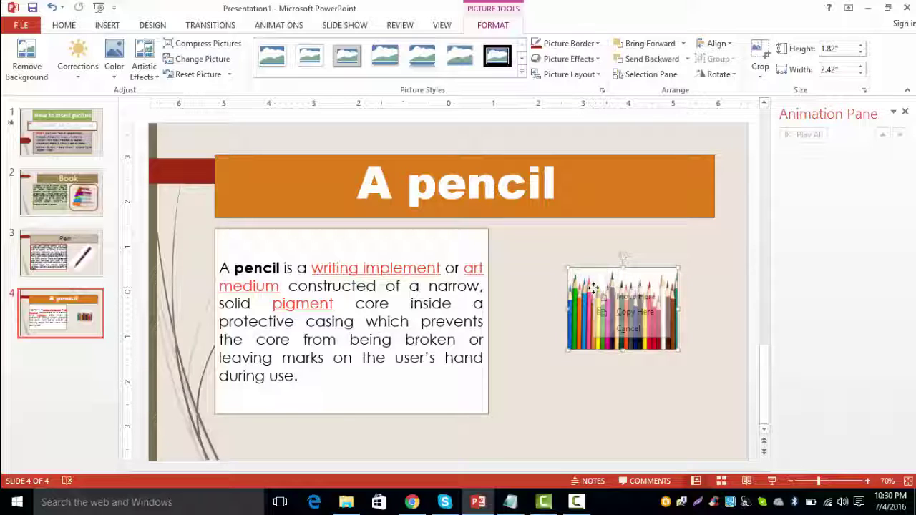
pyautogui.press('Escape')
pyautogui.rightClick(582, 290)
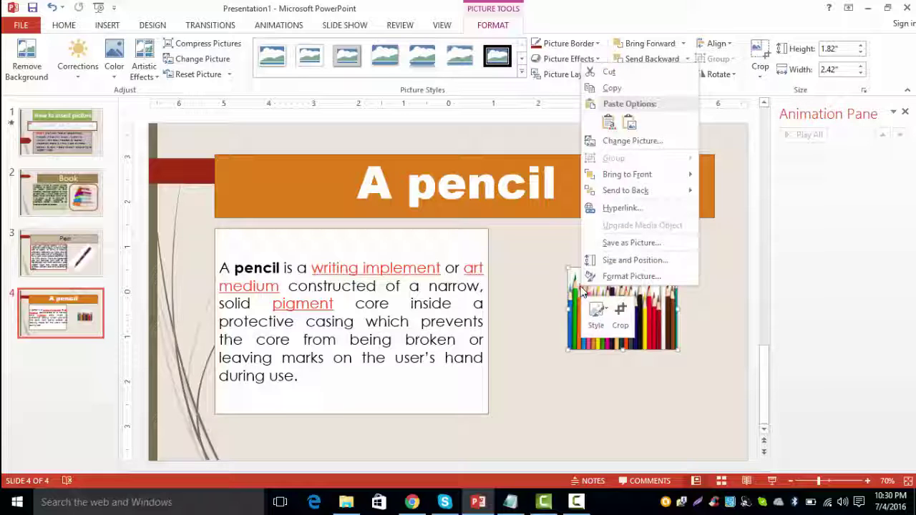
pyautogui.click(609, 72)
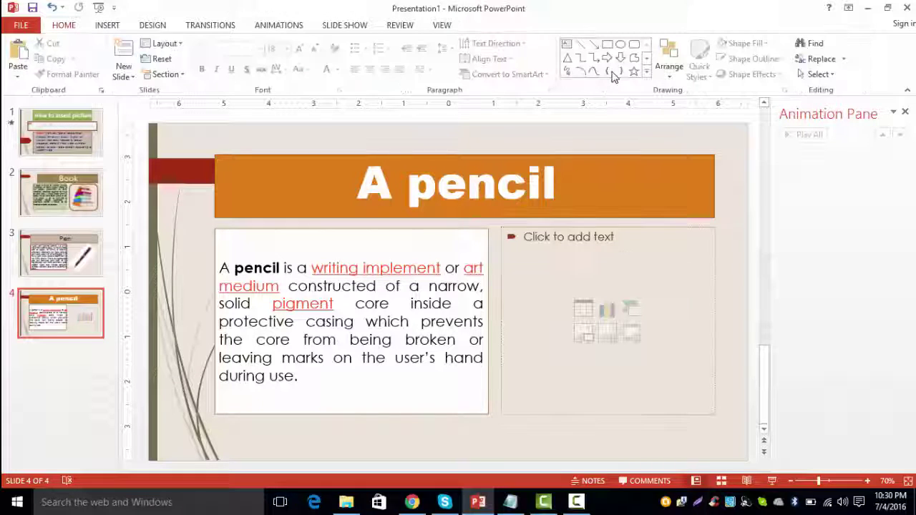
pyautogui.click(551, 228)
# Step: Cut the empty placeholder and draw a parallelogram about 4.13 by 4.3 inches beside the pencil text
pyautogui.rightClick(551, 228)
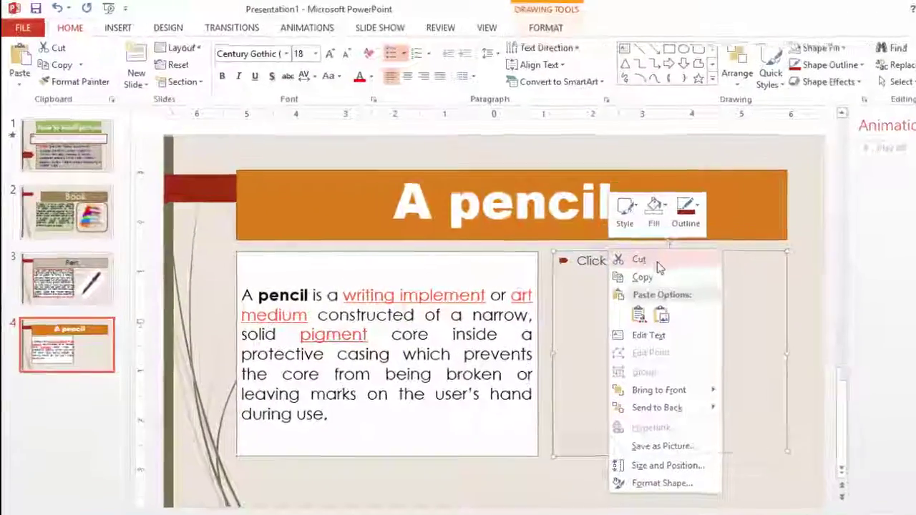
pyautogui.click(658, 267)
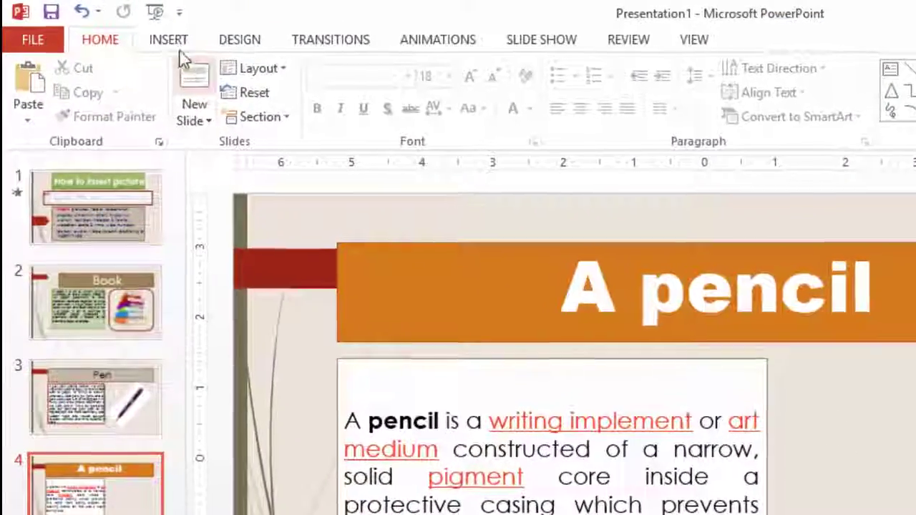
pyautogui.click(175, 41)
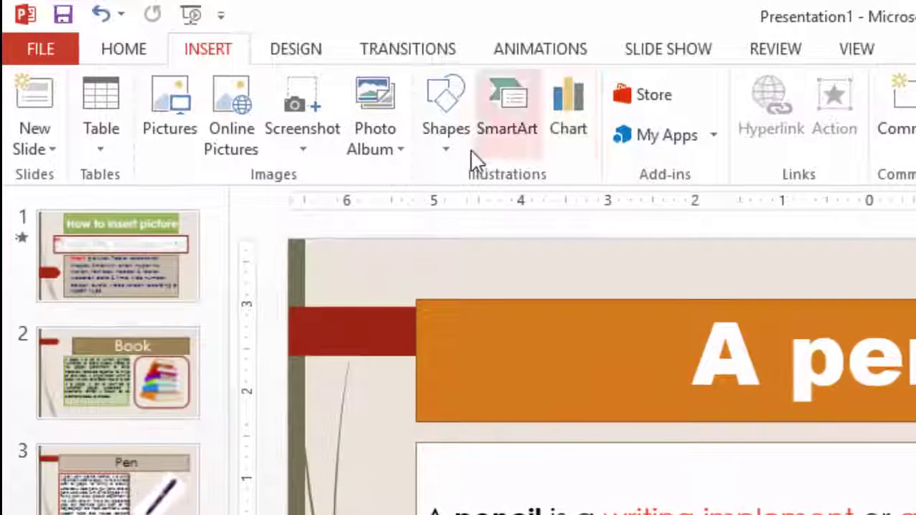
pyautogui.click(465, 149)
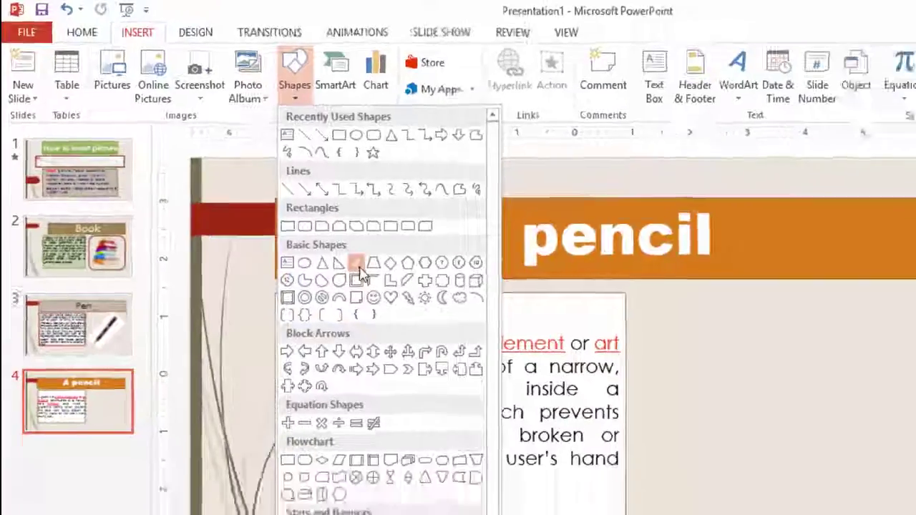
pyautogui.click(360, 272)
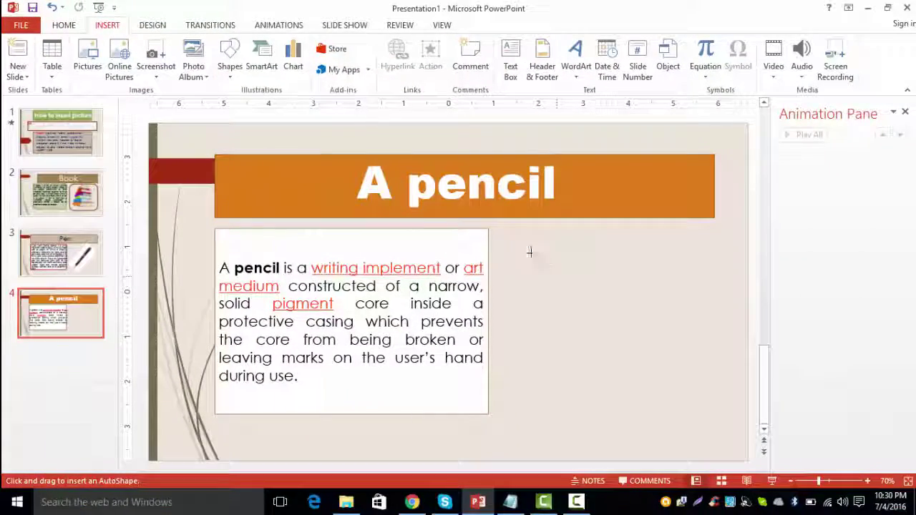
pyautogui.moveTo(530, 251); pyautogui.dragTo(704, 411)
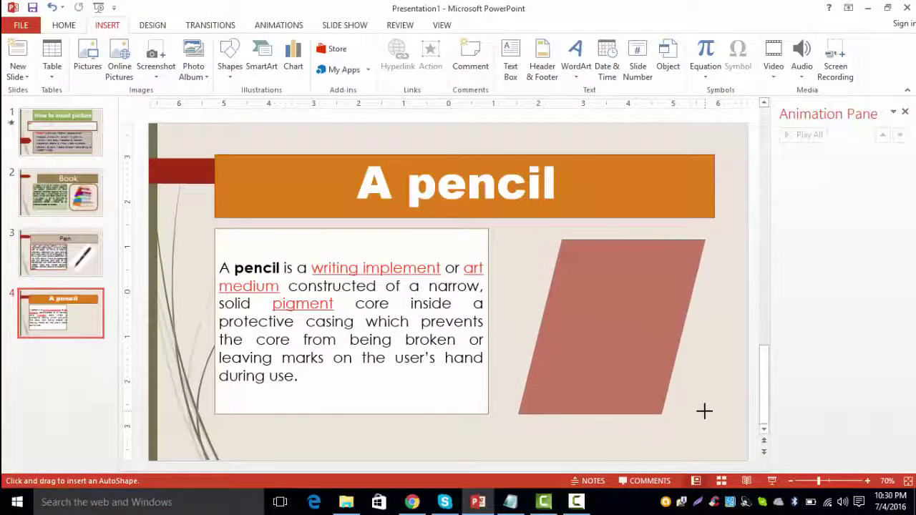
pyautogui.moveTo(617, 338); pyautogui.dragTo(605, 327)
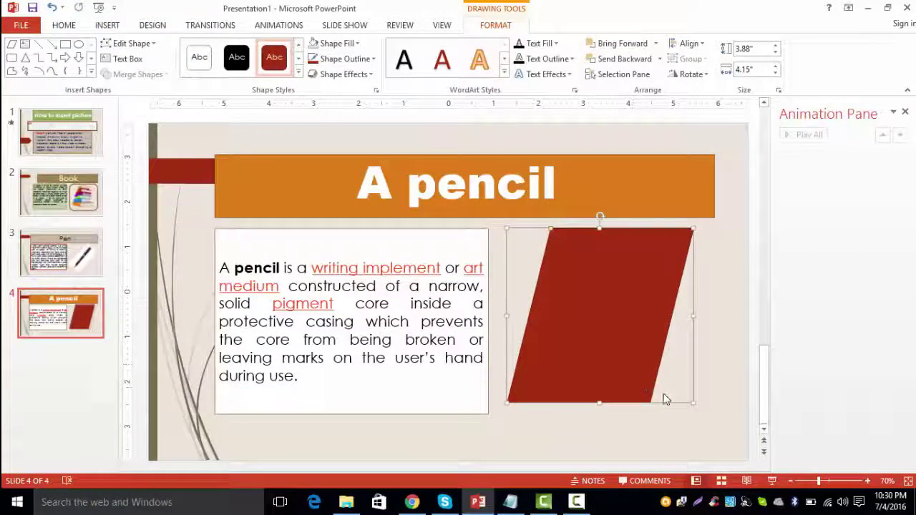
pyautogui.moveTo(691, 404); pyautogui.dragTo(700, 412)
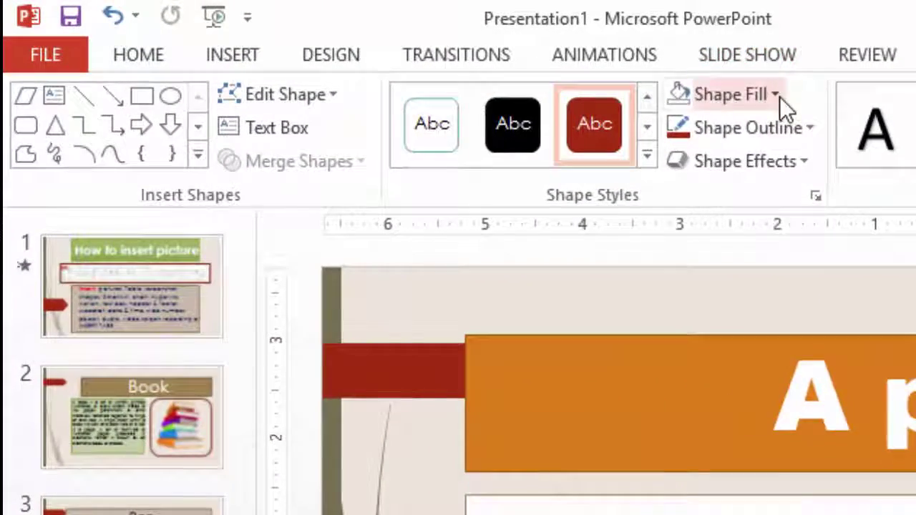
# Step: Fill the parallelogram with the colored-pencils-drawsketch picture and move it flush against the text box
pyautogui.click(401, 49)
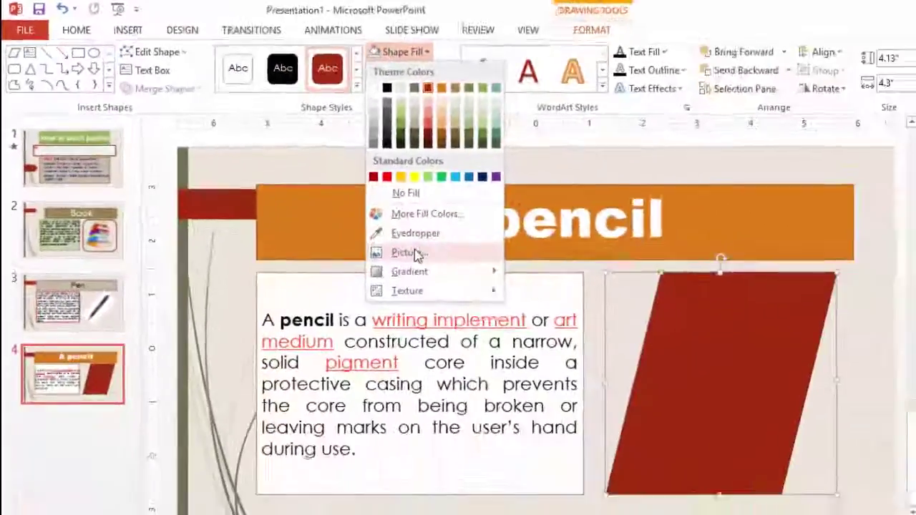
pyautogui.click(422, 254)
pyautogui.click(505, 175)
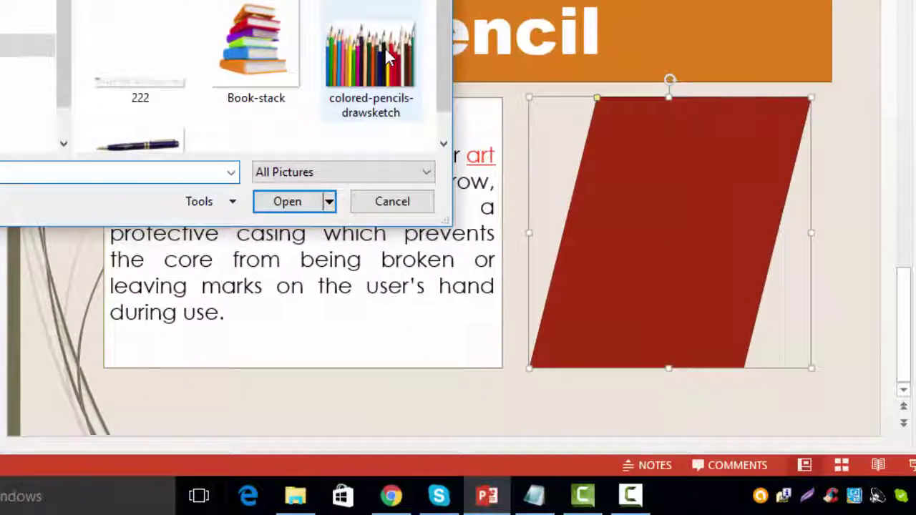
pyautogui.click(389, 154)
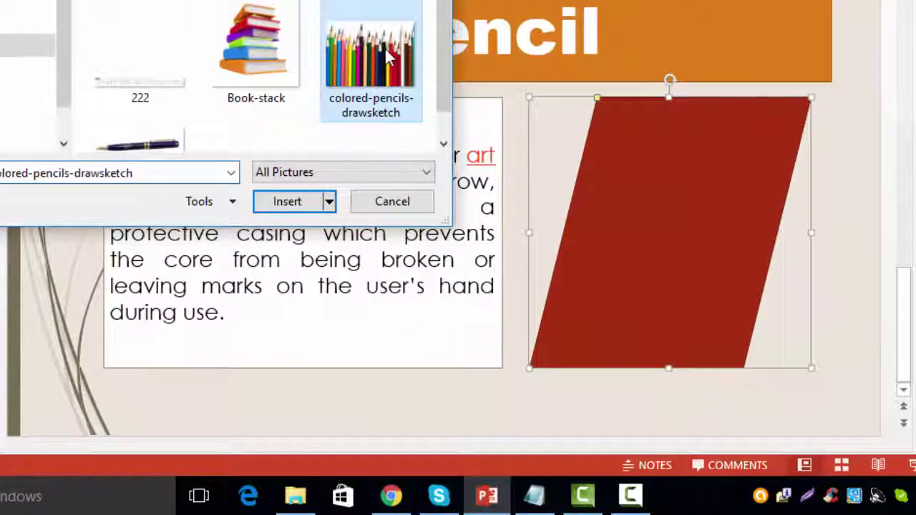
pyautogui.click(294, 202)
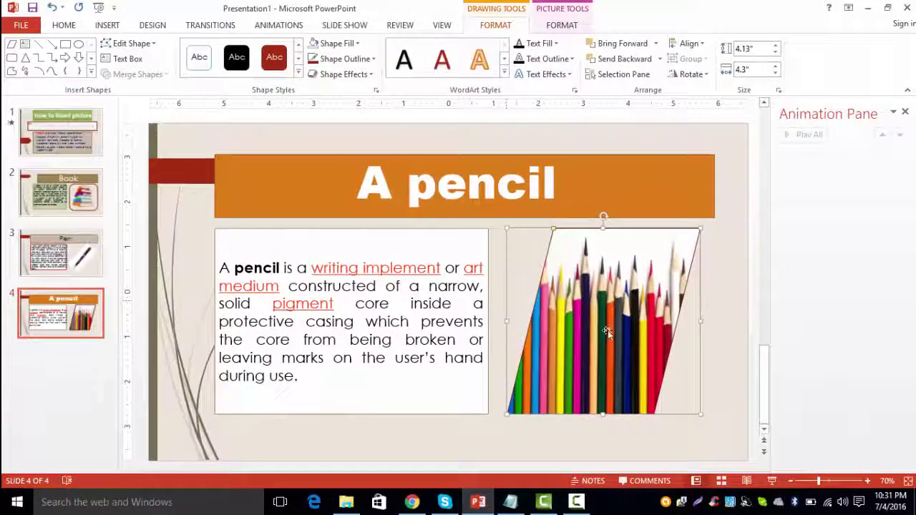
pyautogui.click(599, 433)
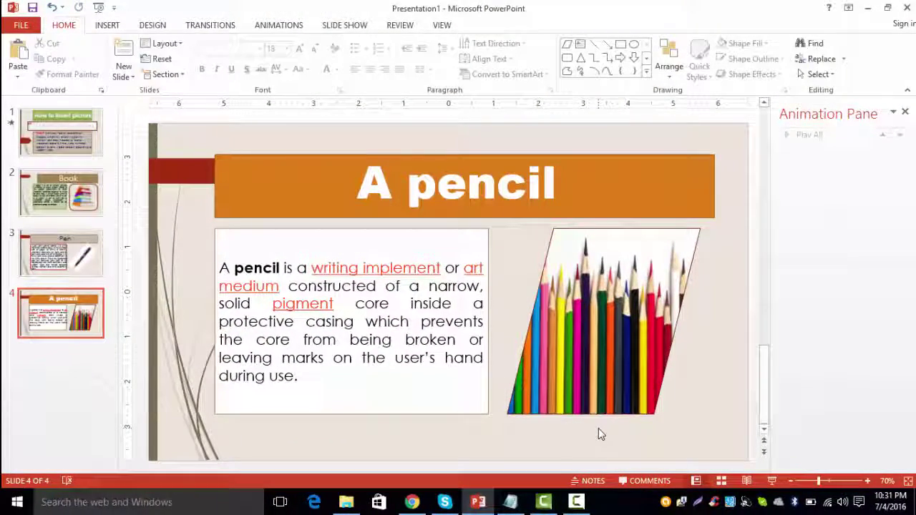
pyautogui.moveTo(598, 359)
pyautogui.mouseDown()
pyautogui.moveTo(613, 359)
pyautogui.moveTo(586, 356)
pyautogui.mouseUp()
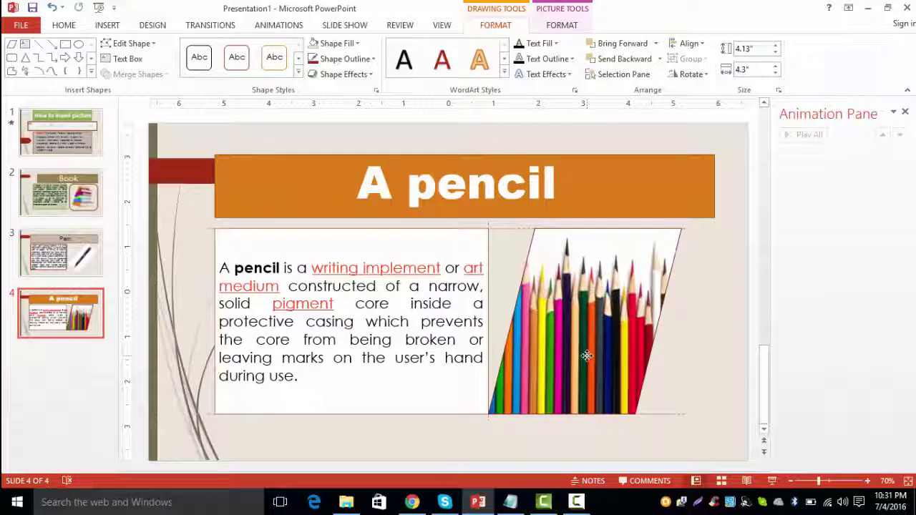
pyautogui.click(729, 391)
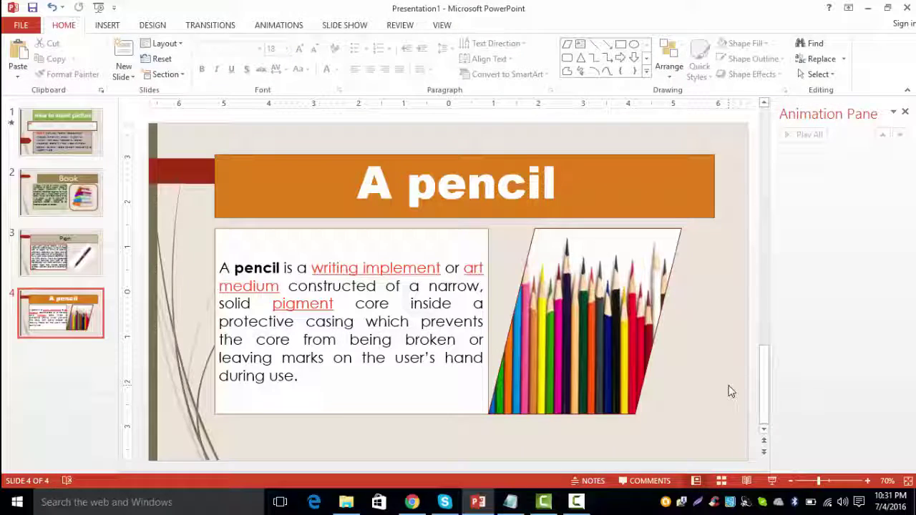